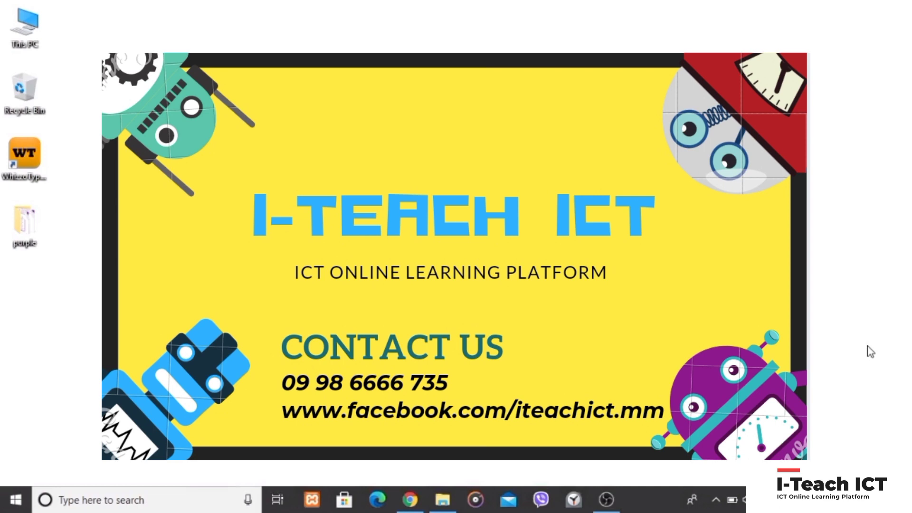
Search the taskbar for 'wo' and launch Microsoft Word.
{"action": "left_click", "coordinate": [163, 509]}
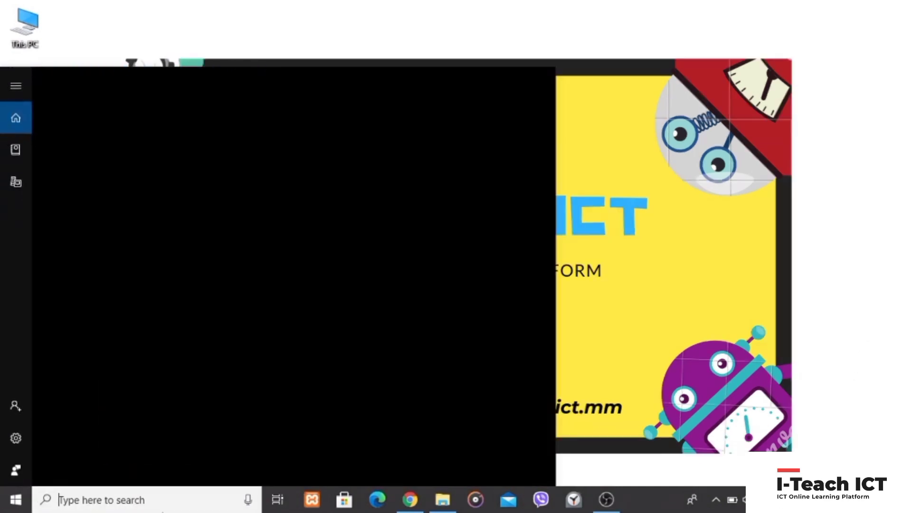
{"action": "type", "text": "word"}
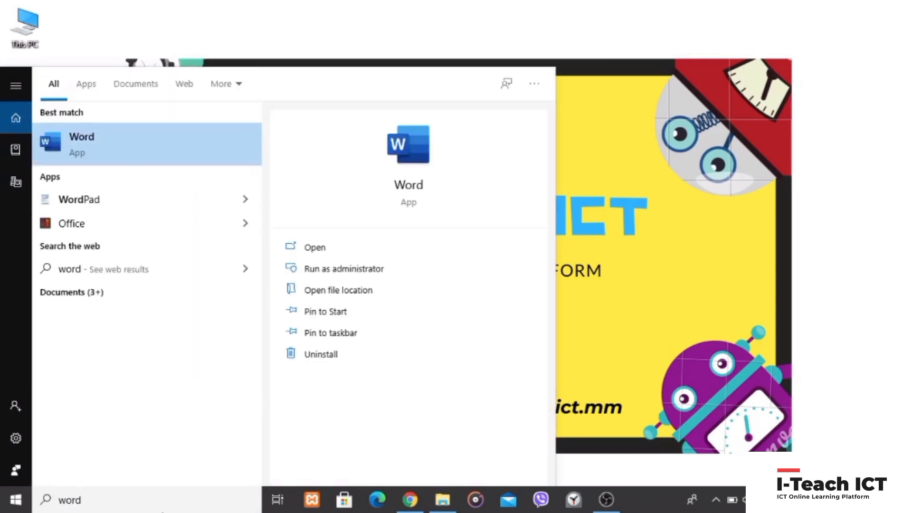
{"action": "key", "text": "Return"}
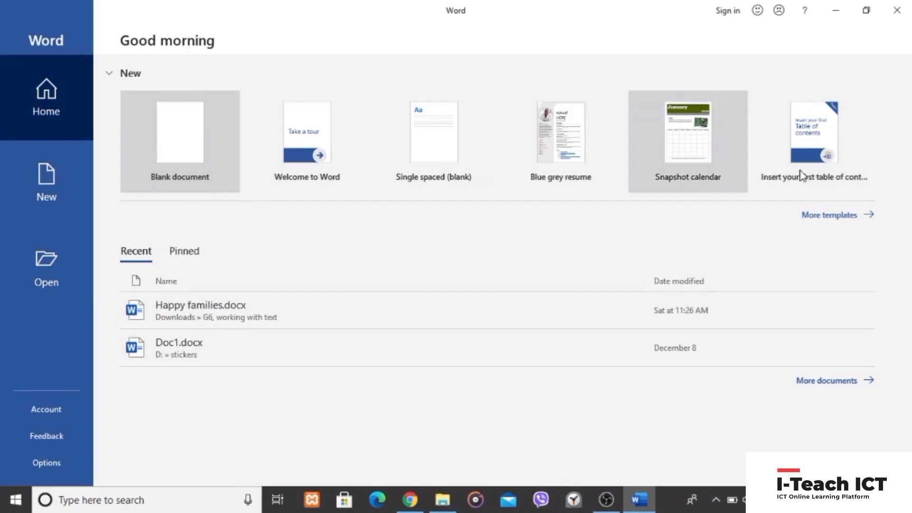
Show the full template gallery and scroll through it.
{"action": "left_click", "coordinate": [854, 216]}
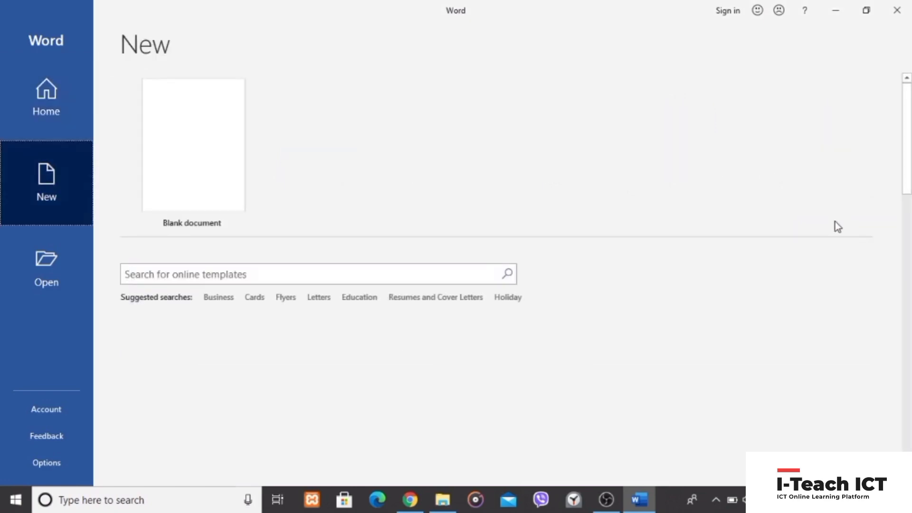
{"action": "scroll", "coordinate": [291, 348], "scroll_direction": "down", "scroll_amount": 2}
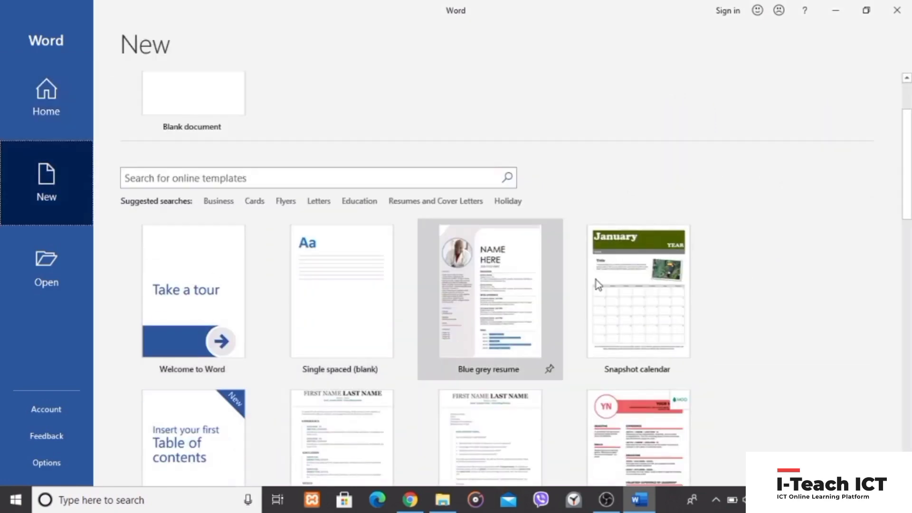
{"action": "scroll", "coordinate": [596, 285], "scroll_direction": "down", "scroll_amount": 2}
{"action": "scroll", "coordinate": [546, 370], "scroll_direction": "down", "scroll_amount": 3}
{"action": "scroll", "coordinate": [437, 383], "scroll_direction": "down", "scroll_amount": 5}
{"action": "scroll", "coordinate": [442, 390], "scroll_direction": "down", "scroll_amount": 4}
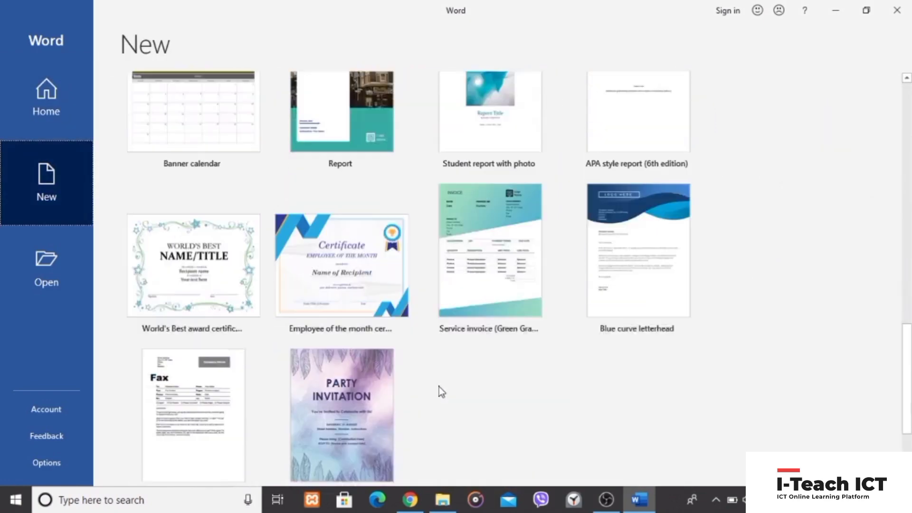
{"action": "scroll", "coordinate": [430, 386], "scroll_direction": "down", "scroll_amount": 2}
{"action": "scroll", "coordinate": [379, 367], "scroll_direction": "up", "scroll_amount": 1}
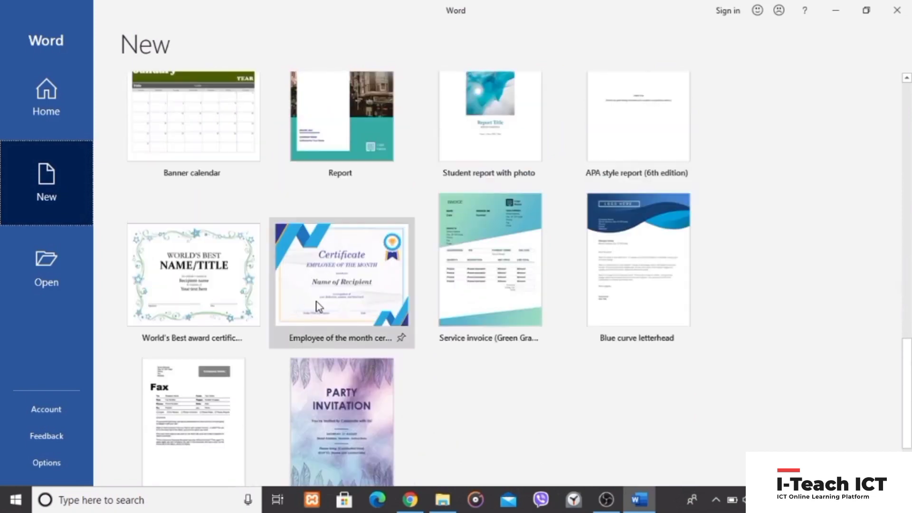
{"action": "scroll", "coordinate": [327, 310], "scroll_direction": "up", "scroll_amount": 2}
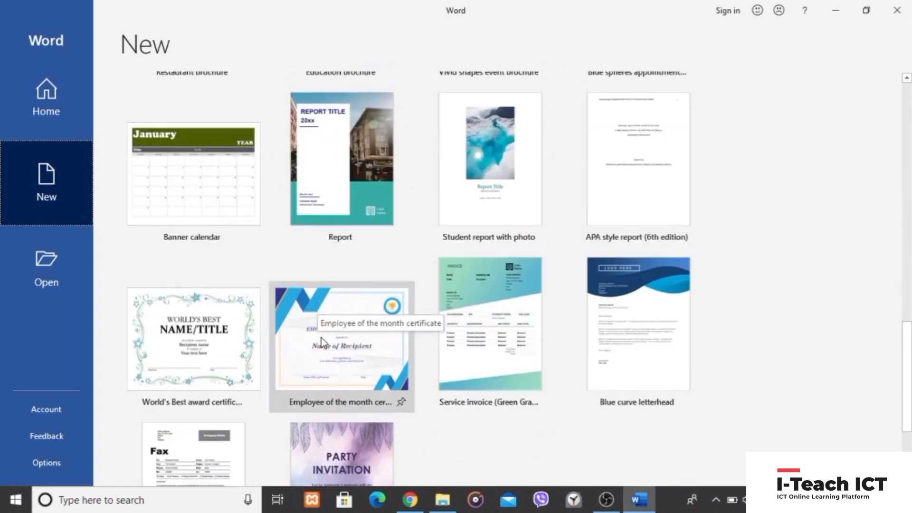
{"action": "scroll", "coordinate": [189, 202], "scroll_direction": "up", "scroll_amount": 2}
{"action": "scroll", "coordinate": [201, 238], "scroll_direction": "up", "scroll_amount": 5}
{"action": "scroll", "coordinate": [214, 281], "scroll_direction": "up", "scroll_amount": 7}
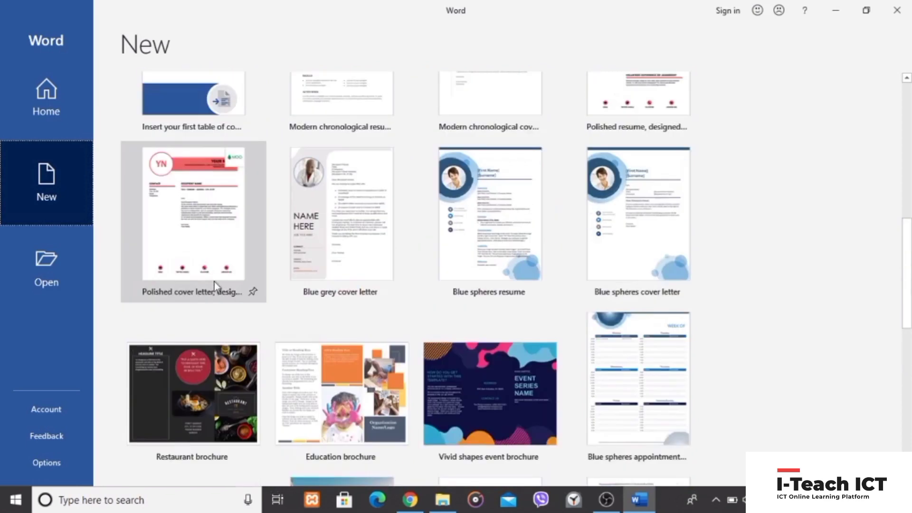
{"action": "scroll", "coordinate": [247, 287], "scroll_direction": "up", "scroll_amount": 4}
{"action": "scroll", "coordinate": [404, 305], "scroll_direction": "up", "scroll_amount": 4}
{"action": "scroll", "coordinate": [405, 309], "scroll_direction": "up", "scroll_amount": 6}
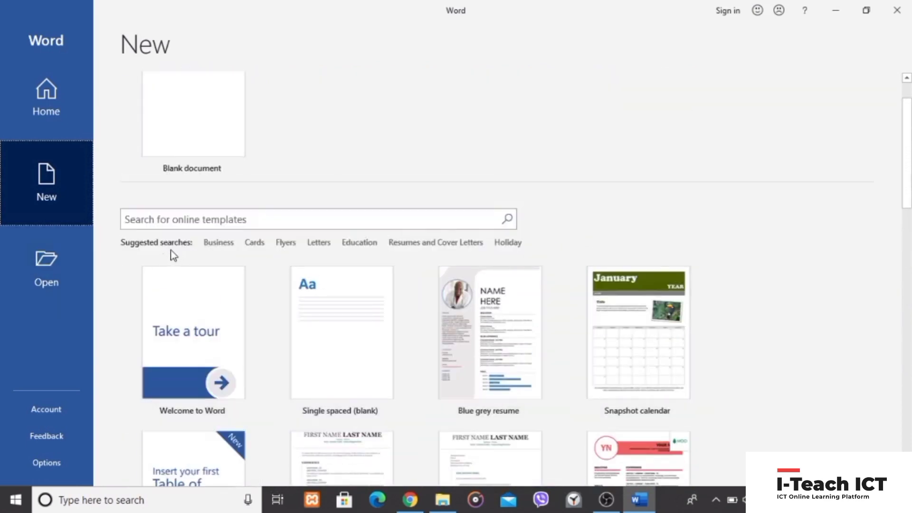
Search online templates for Business, then return to the main template page.
{"action": "left_click", "coordinate": [219, 243]}
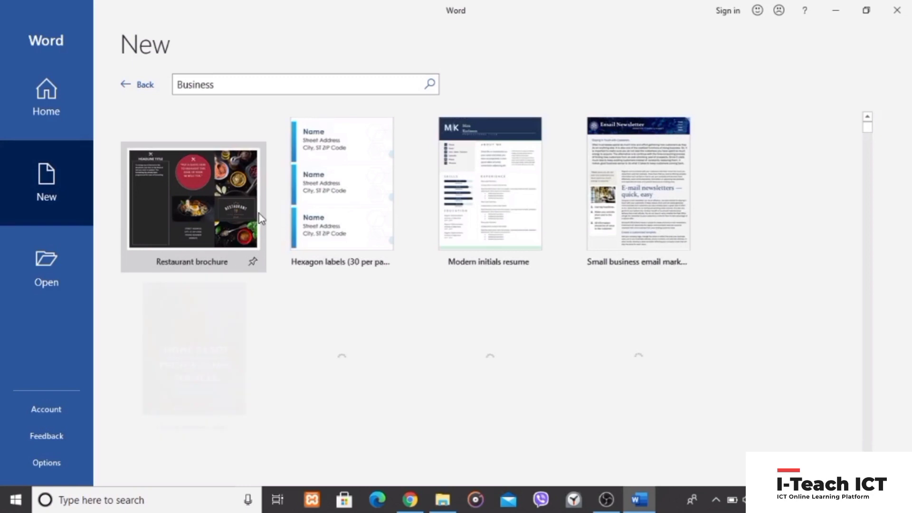
{"action": "left_click", "coordinate": [127, 88]}
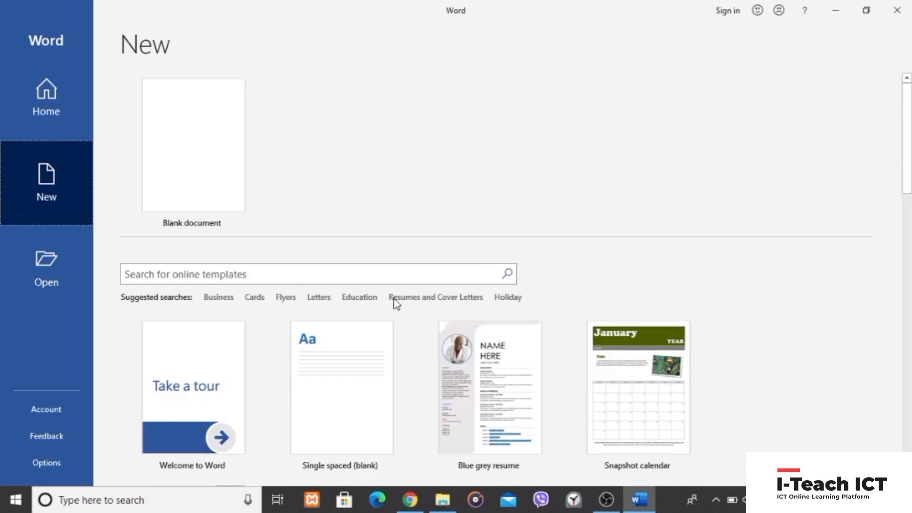
{"action": "scroll", "coordinate": [452, 301], "scroll_direction": "down", "scroll_amount": 1}
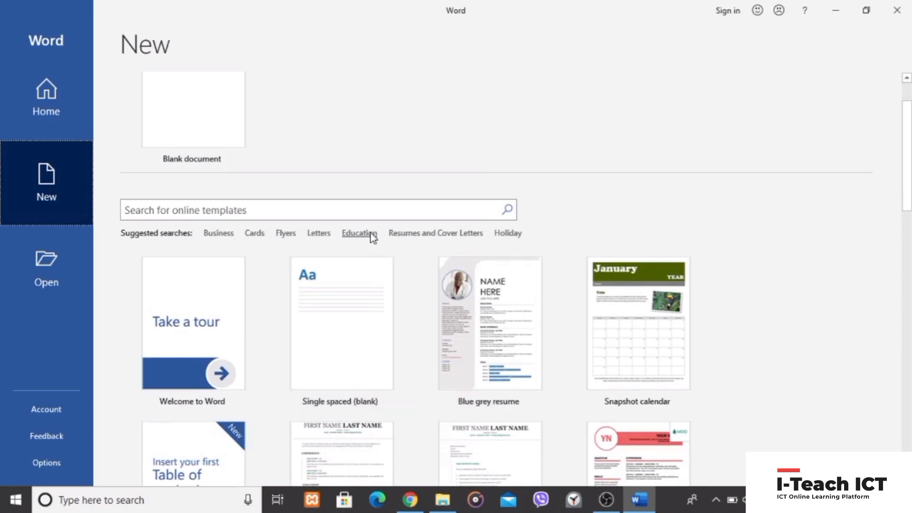
{"action": "scroll", "coordinate": [265, 240], "scroll_direction": "down", "scroll_amount": 1}
{"action": "scroll", "coordinate": [529, 326], "scroll_direction": "down", "scroll_amount": 3}
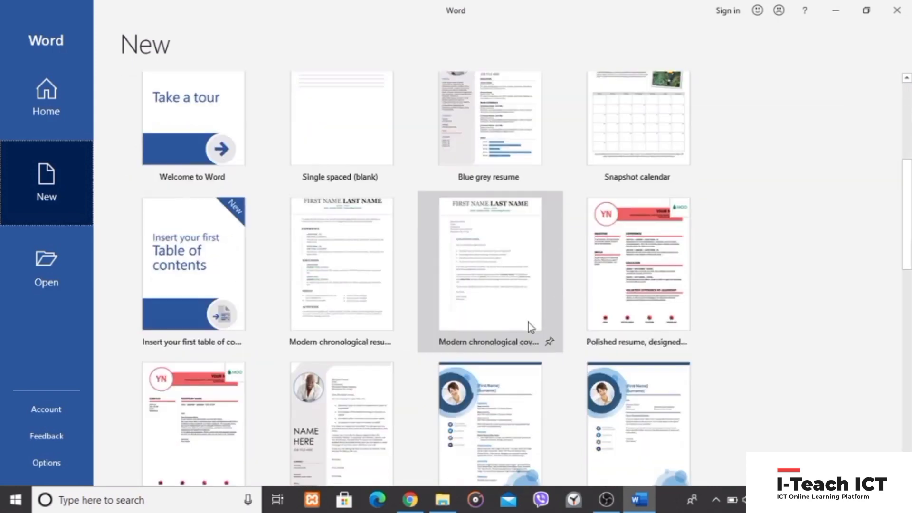
{"action": "scroll", "coordinate": [422, 370], "scroll_direction": "down", "scroll_amount": 1}
{"action": "scroll", "coordinate": [308, 365], "scroll_direction": "down", "scroll_amount": 3}
{"action": "scroll", "coordinate": [308, 364], "scroll_direction": "up", "scroll_amount": 10}
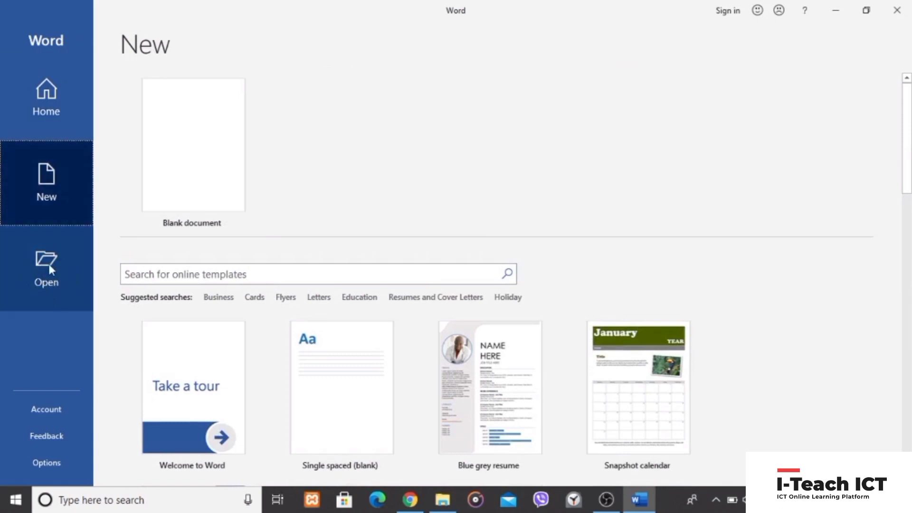
{"action": "left_click", "coordinate": [48, 411]}
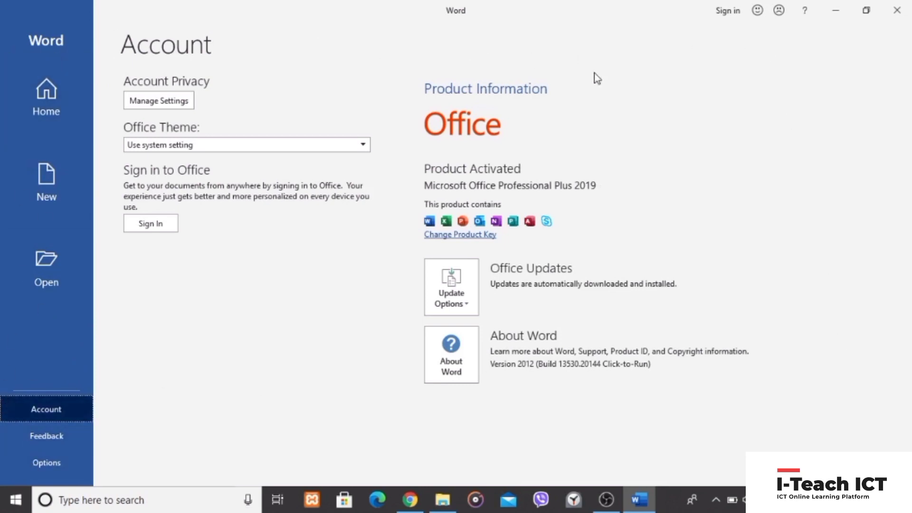
{"action": "left_click", "coordinate": [81, 194]}
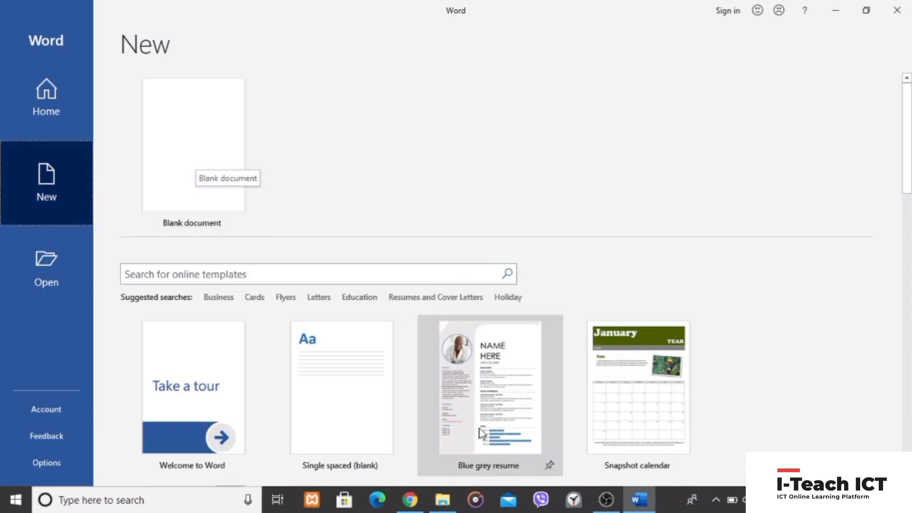
{"action": "scroll", "coordinate": [353, 416], "scroll_direction": "down", "scroll_amount": 2}
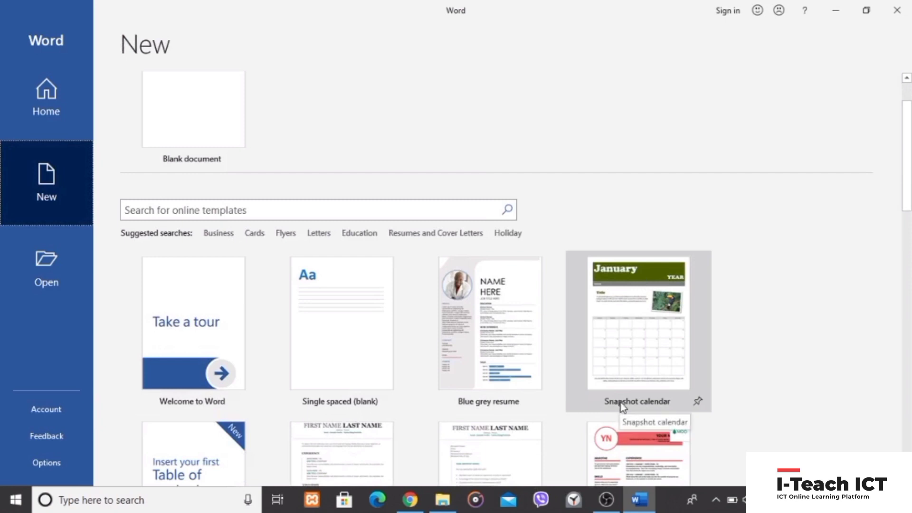
{"action": "scroll", "coordinate": [265, 239], "scroll_direction": "up", "scroll_amount": 2}
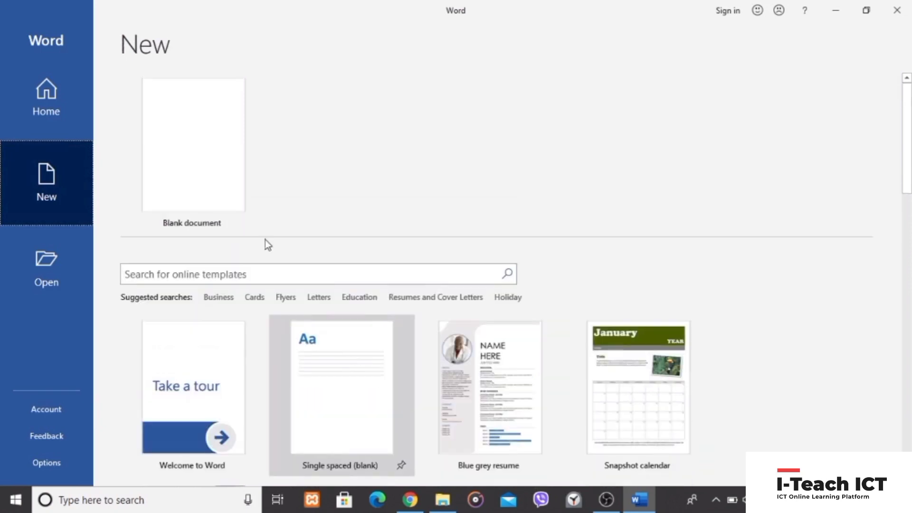
{"action": "left_click", "coordinate": [195, 140]}
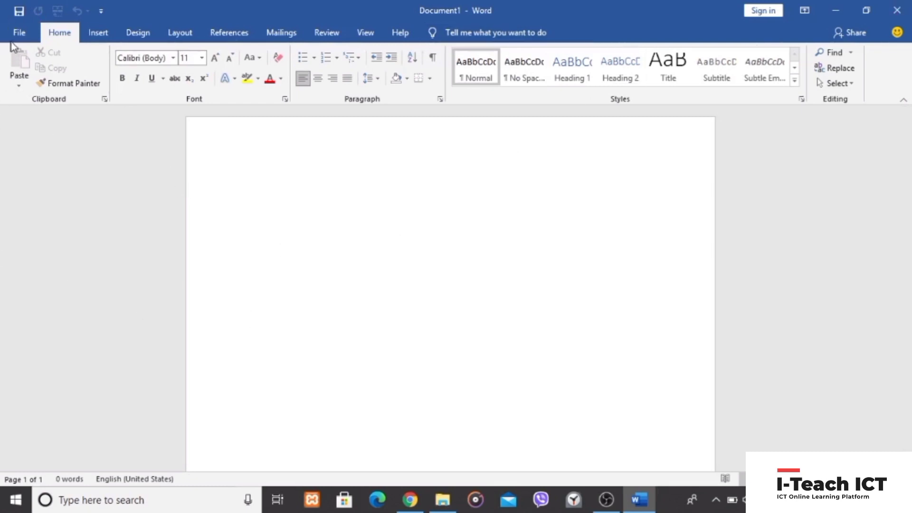
{"action": "left_click", "coordinate": [88, 38]}
{"action": "left_click", "coordinate": [138, 38]}
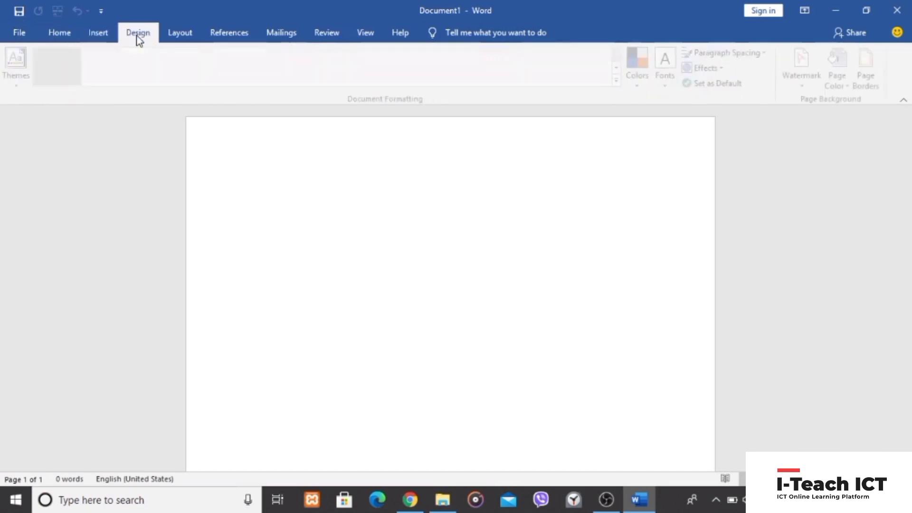
{"action": "left_click", "coordinate": [185, 36]}
{"action": "left_click", "coordinate": [228, 35]}
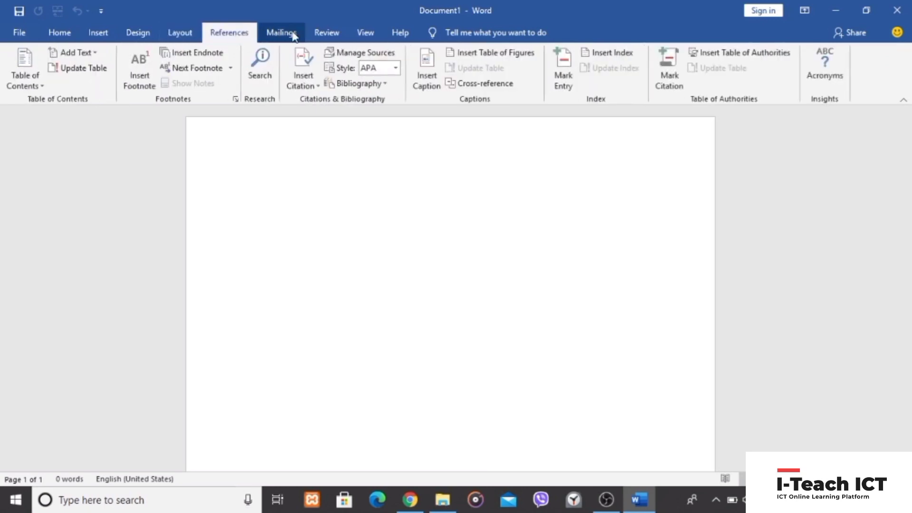
{"action": "left_click", "coordinate": [281, 33]}
{"action": "left_click", "coordinate": [363, 34]}
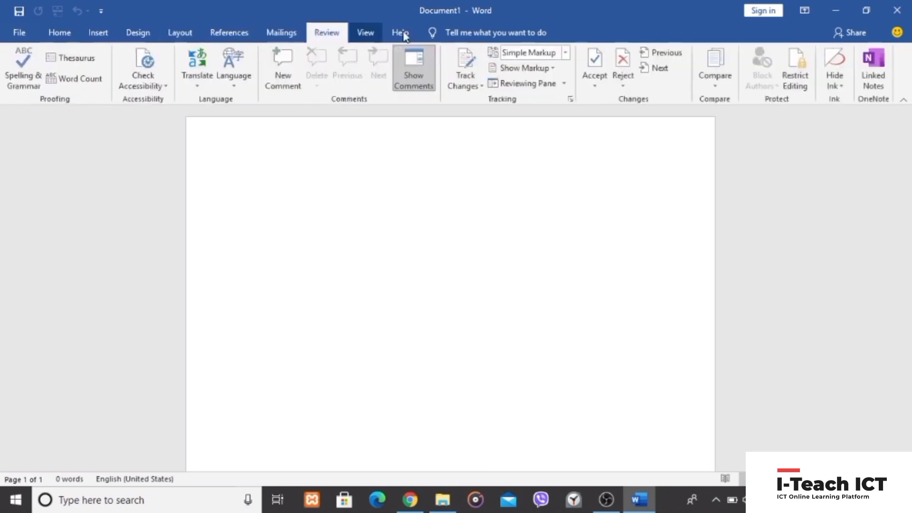
{"action": "left_click", "coordinate": [401, 33]}
{"action": "left_click", "coordinate": [366, 33]}
{"action": "left_click", "coordinate": [326, 34]}
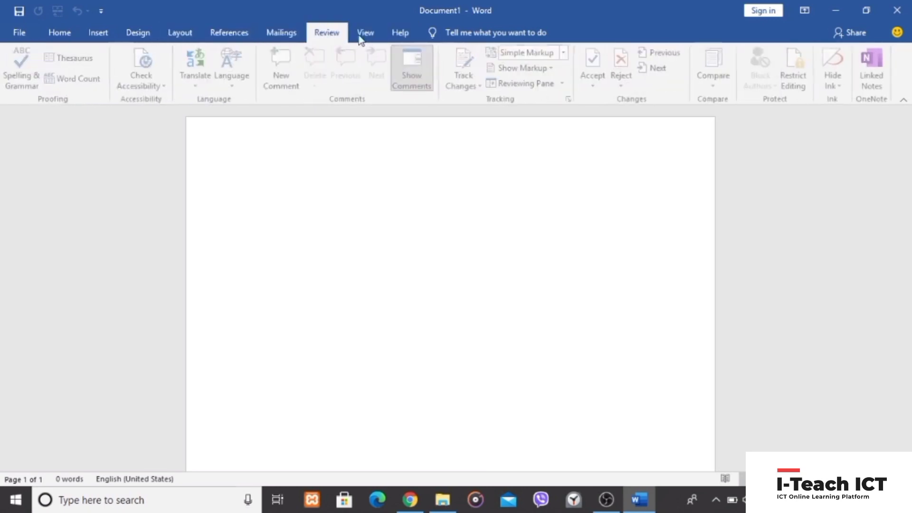
{"action": "left_click", "coordinate": [359, 37]}
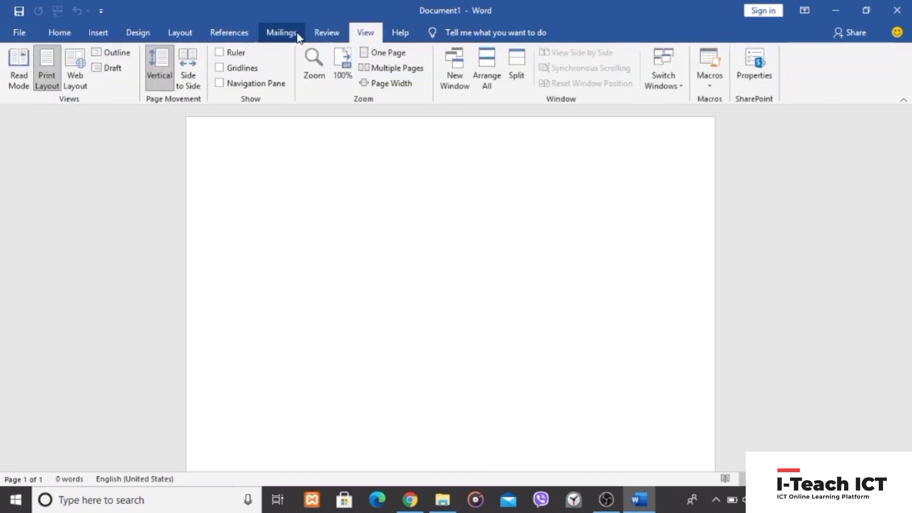
{"action": "left_click", "coordinate": [291, 35]}
{"action": "left_click", "coordinate": [110, 37]}
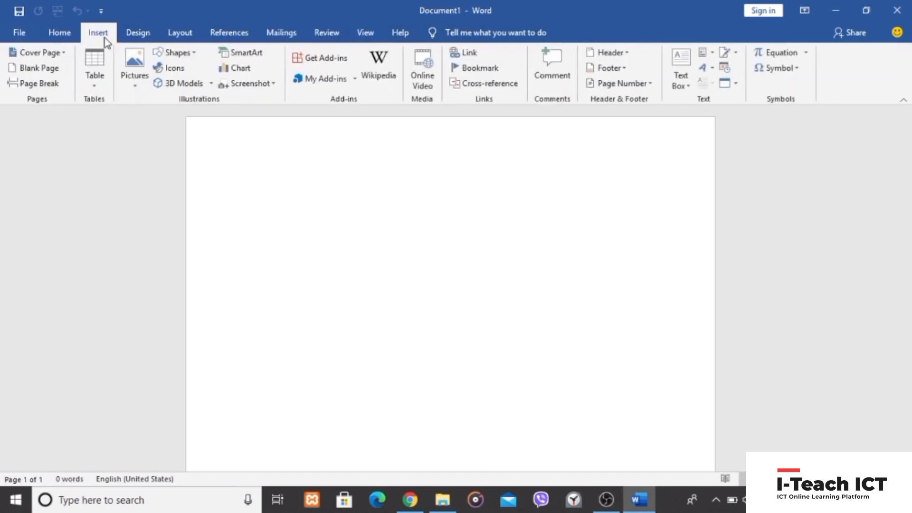
{"action": "left_click", "coordinate": [57, 36]}
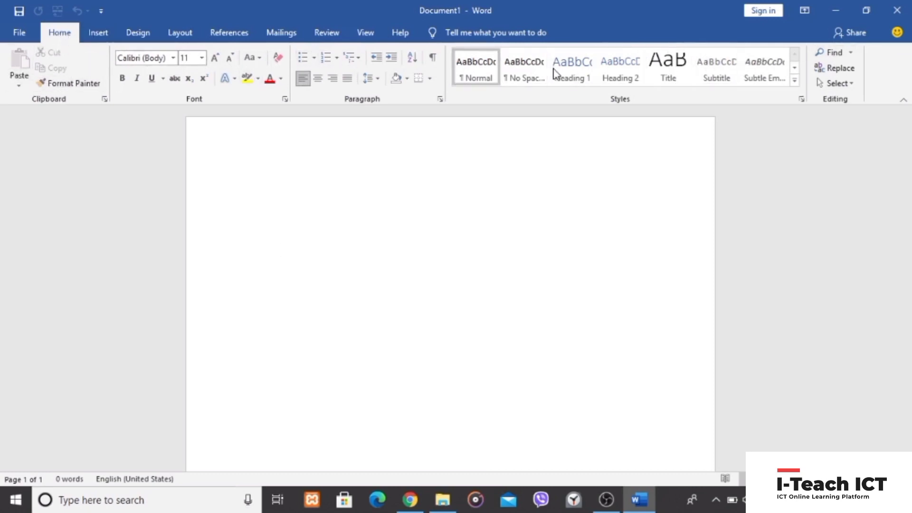
Preview the Insert and Design tabs, then open the Clipboard pane from Home.
{"action": "left_click", "coordinate": [98, 34]}
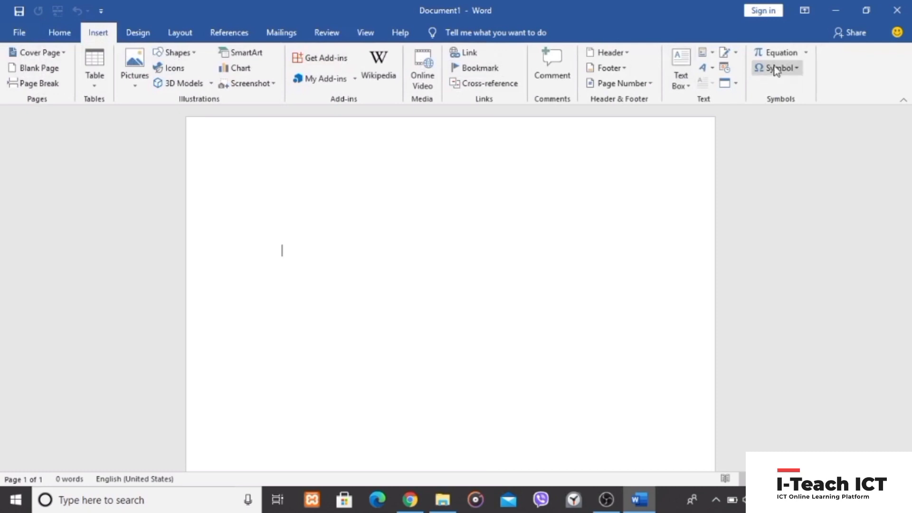
{"action": "left_click", "coordinate": [59, 33]}
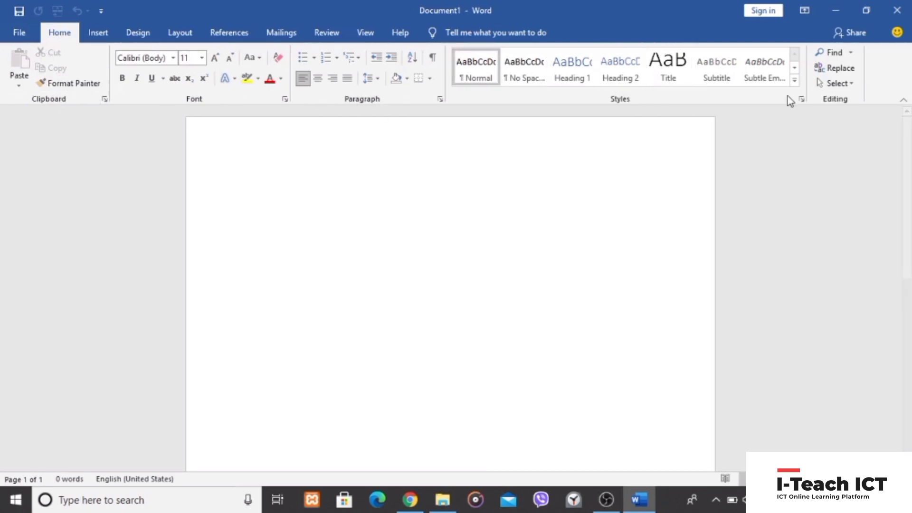
{"action": "left_click", "coordinate": [105, 35]}
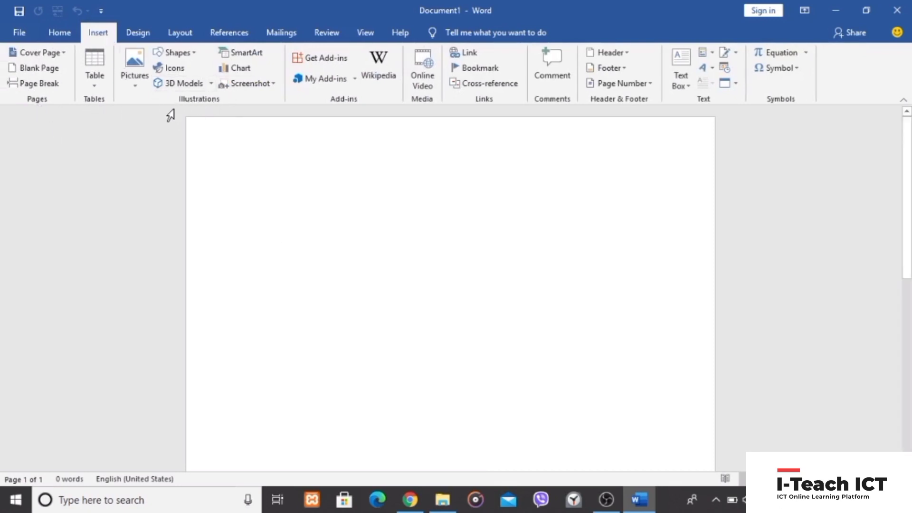
{"action": "left_click", "coordinate": [139, 35]}
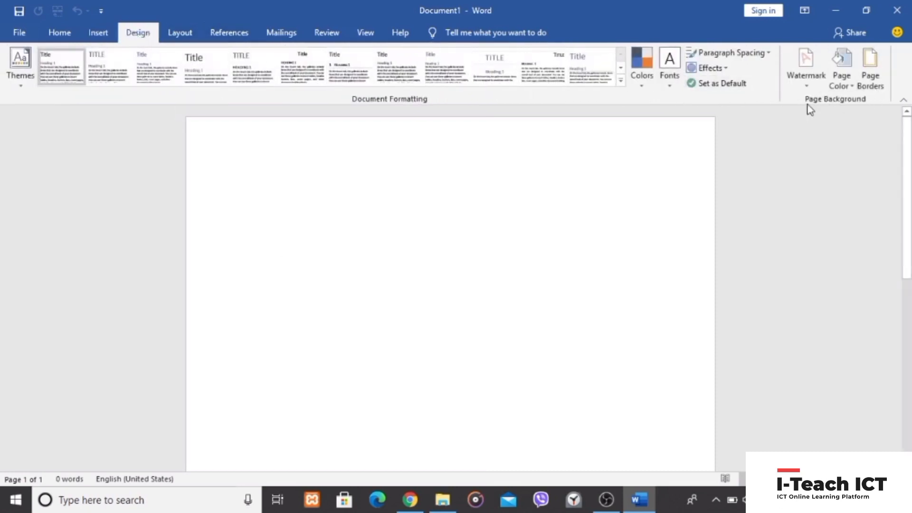
{"action": "left_click", "coordinate": [58, 35]}
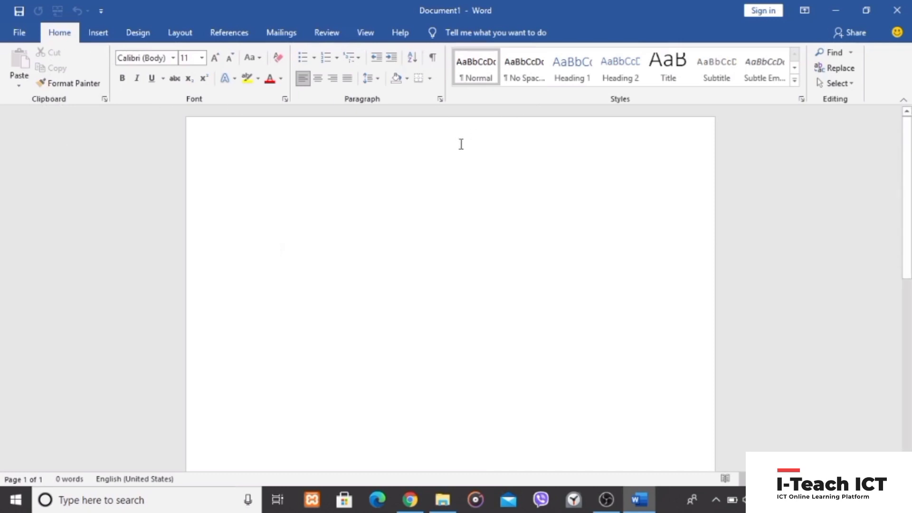
{"action": "left_click", "coordinate": [104, 99]}
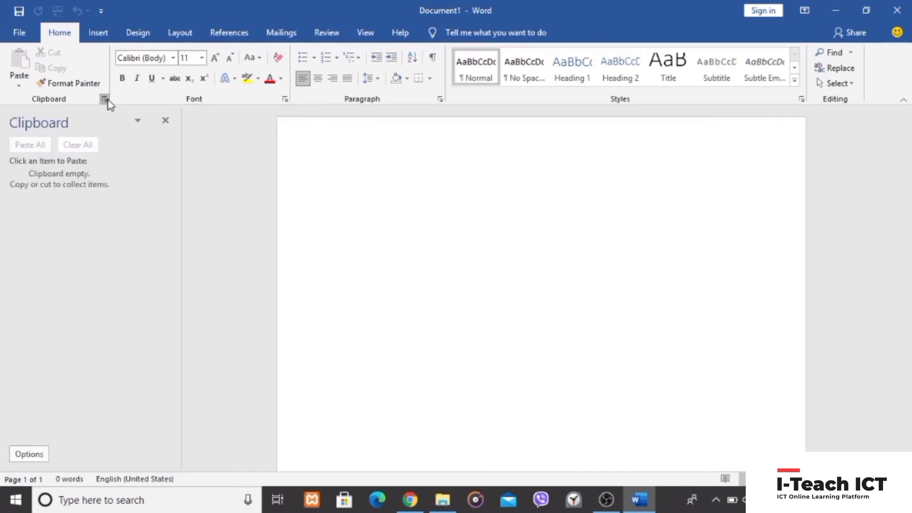
Close the Clipboard pane and view the Font dialog without changing anything.
{"action": "left_click", "coordinate": [105, 99]}
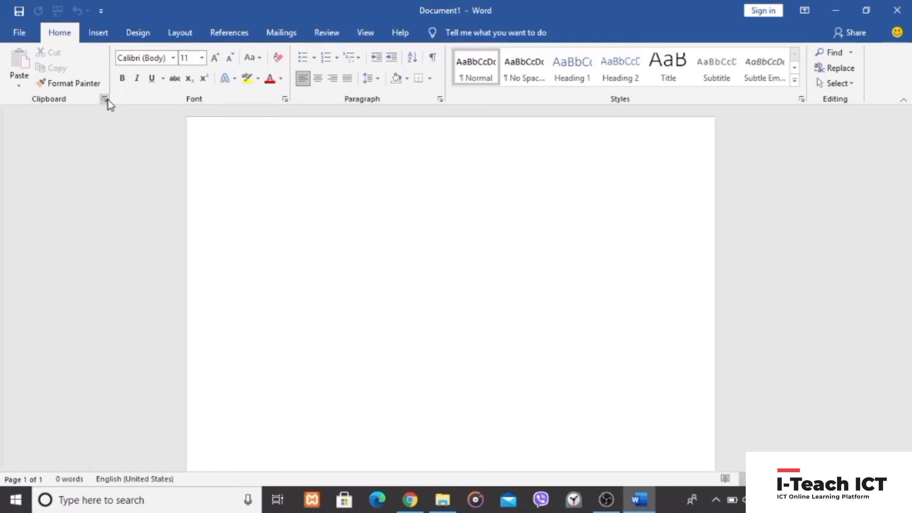
{"action": "left_click", "coordinate": [285, 98]}
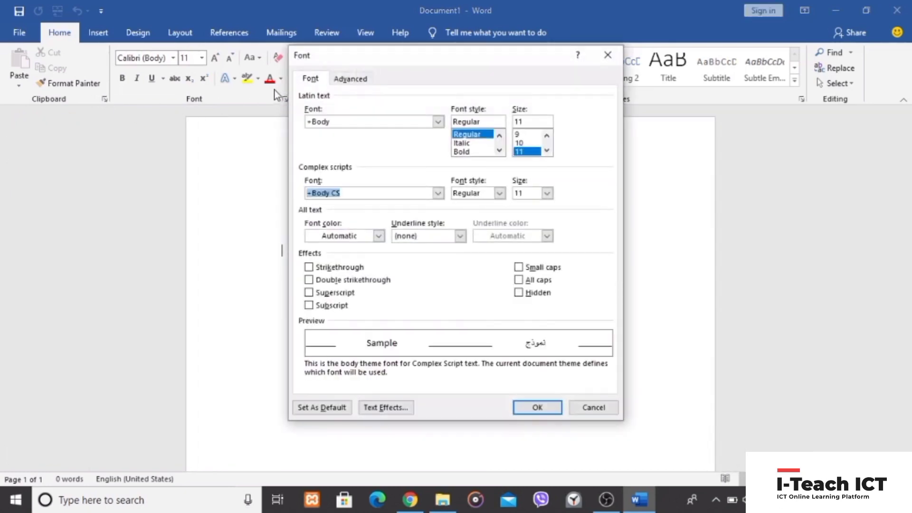
{"action": "left_click", "coordinate": [607, 55]}
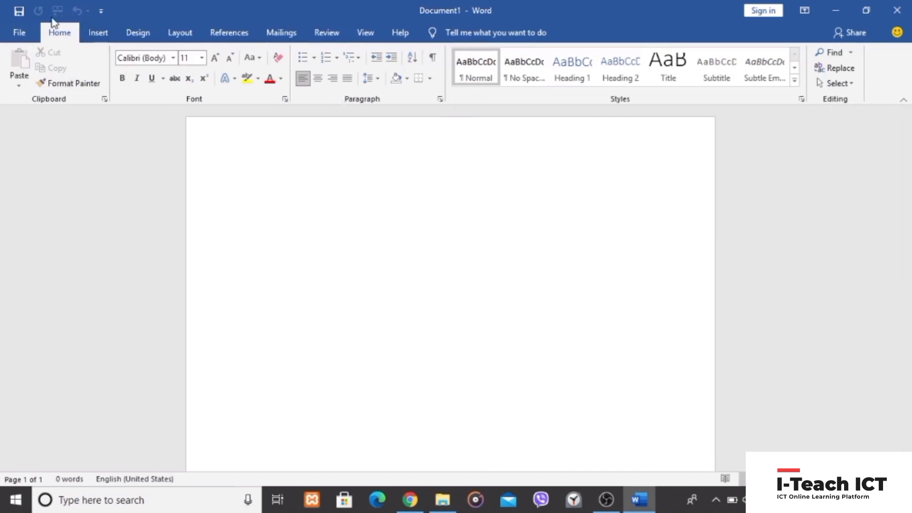
Step through every ribbon tab from Insert to Help, ending back on Home.
{"action": "left_click", "coordinate": [98, 32]}
{"action": "left_click", "coordinate": [137, 32]}
{"action": "left_click", "coordinate": [180, 33]}
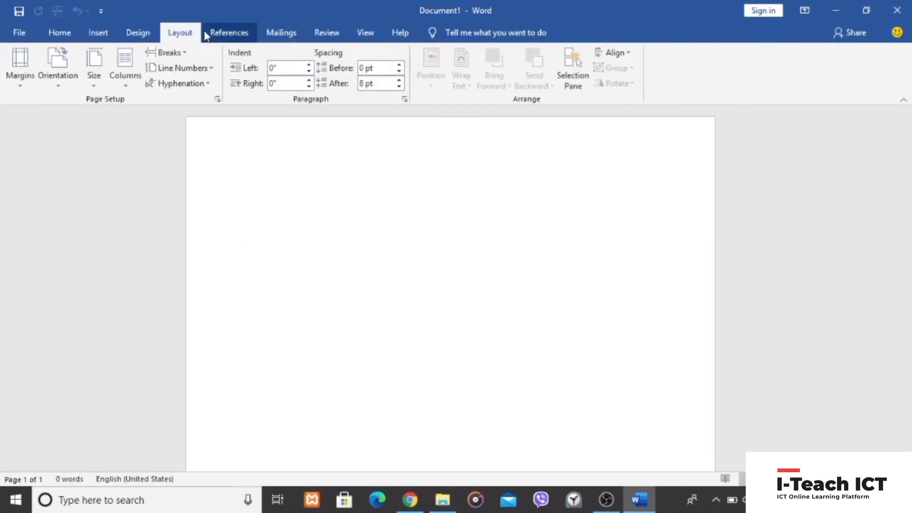
{"action": "left_click", "coordinate": [229, 33]}
{"action": "left_click", "coordinate": [281, 32]}
{"action": "left_click", "coordinate": [327, 32]}
{"action": "left_click", "coordinate": [365, 33]}
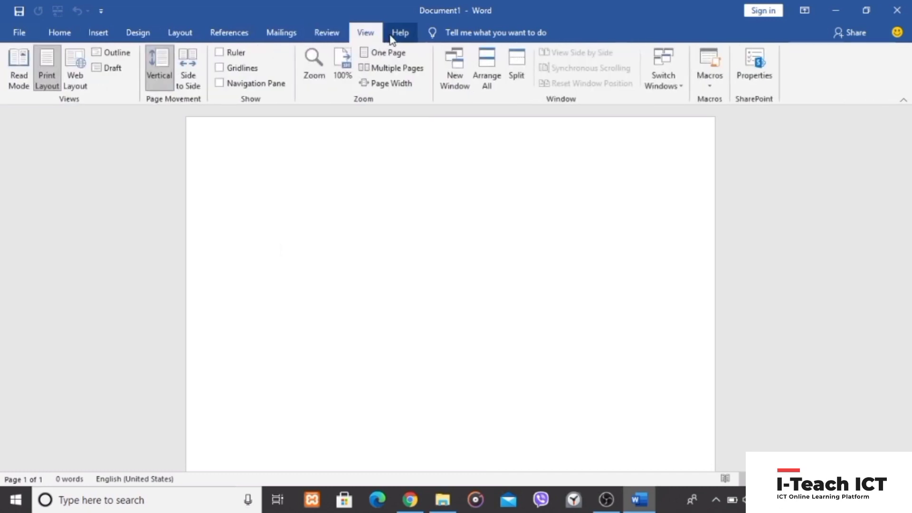
{"action": "left_click", "coordinate": [397, 34]}
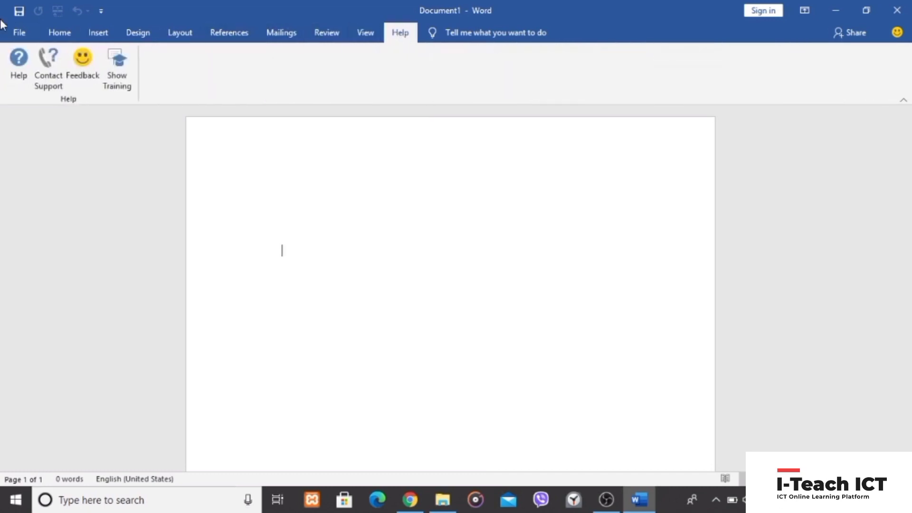
{"action": "left_click", "coordinate": [54, 33]}
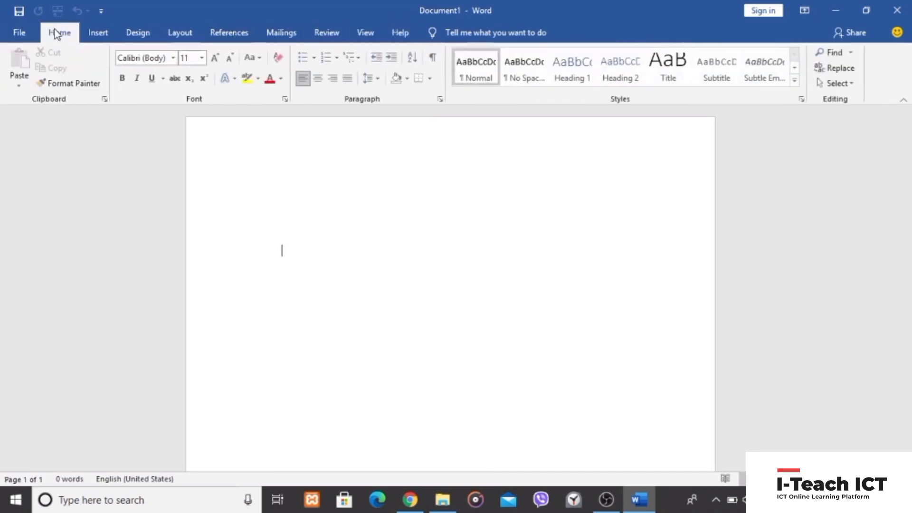
Peek at File, preview the Insert and Design tabs, then open the File backstage Home page.
{"action": "left_click", "coordinate": [18, 32]}
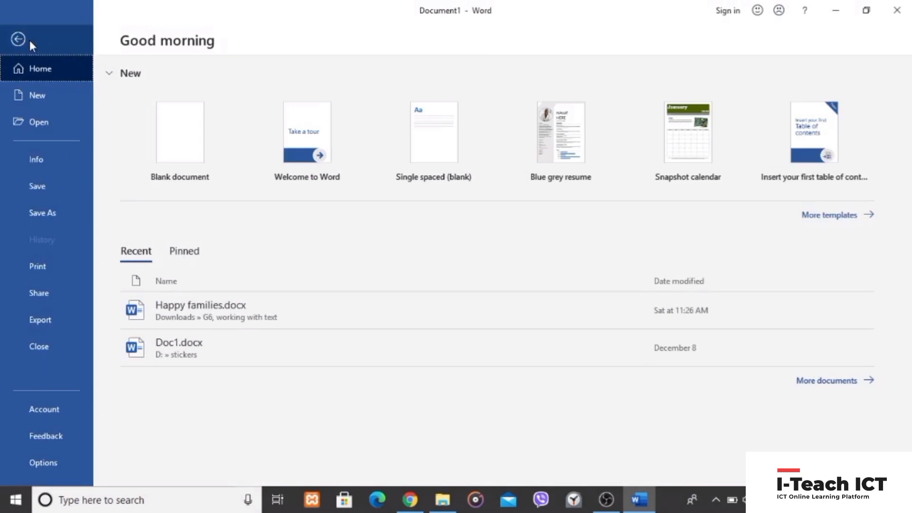
{"action": "left_click", "coordinate": [19, 39]}
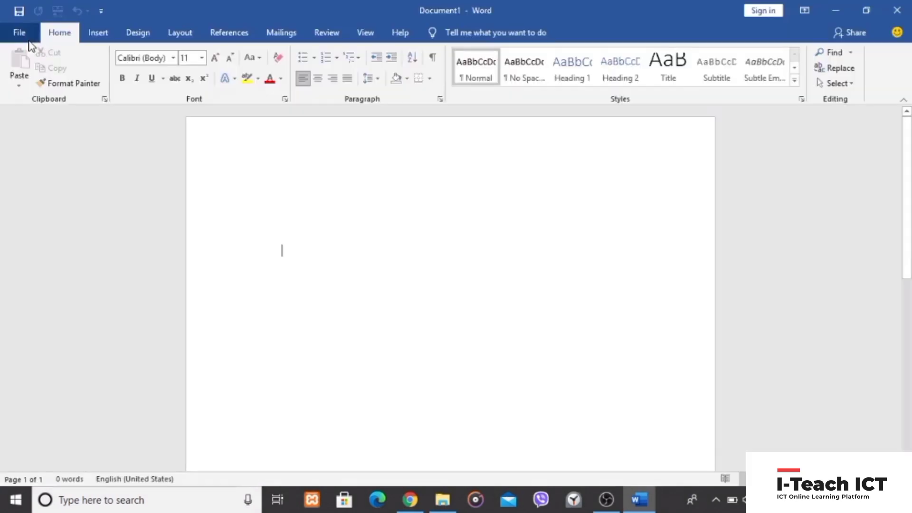
{"action": "left_click", "coordinate": [97, 35]}
{"action": "left_click", "coordinate": [137, 34]}
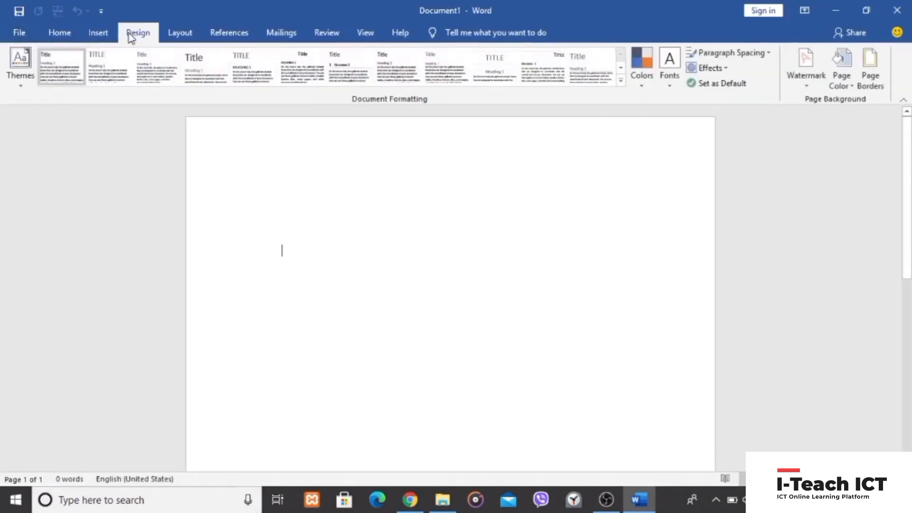
{"action": "left_click", "coordinate": [67, 34]}
{"action": "left_click", "coordinate": [18, 36]}
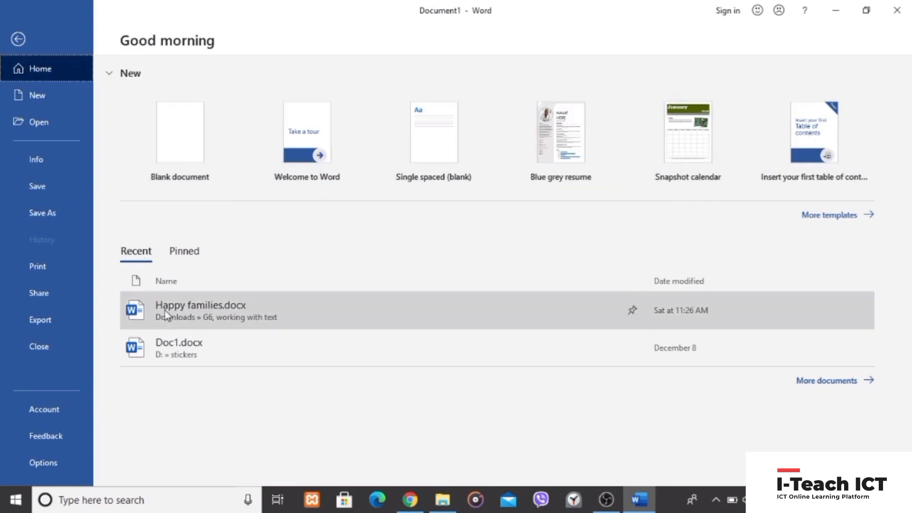
{"action": "mouse_move", "coordinate": [356, 310]}
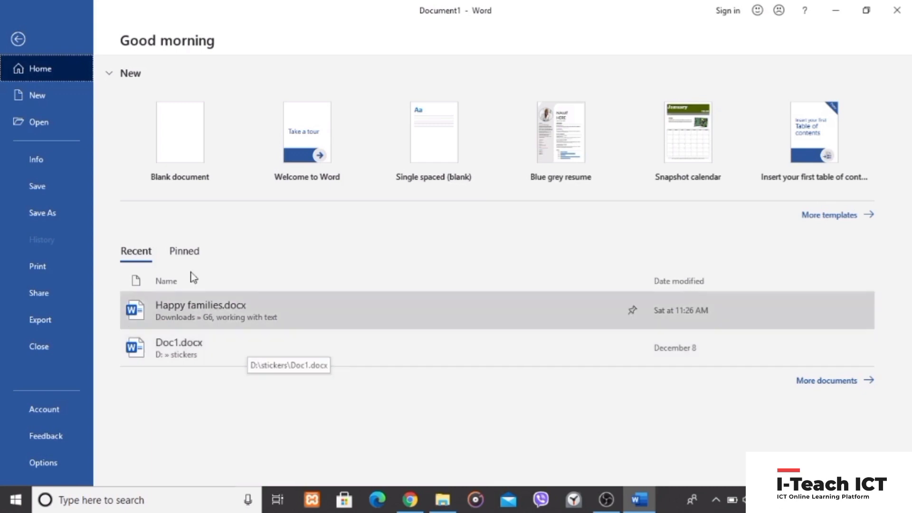
{"action": "left_click", "coordinate": [186, 251]}
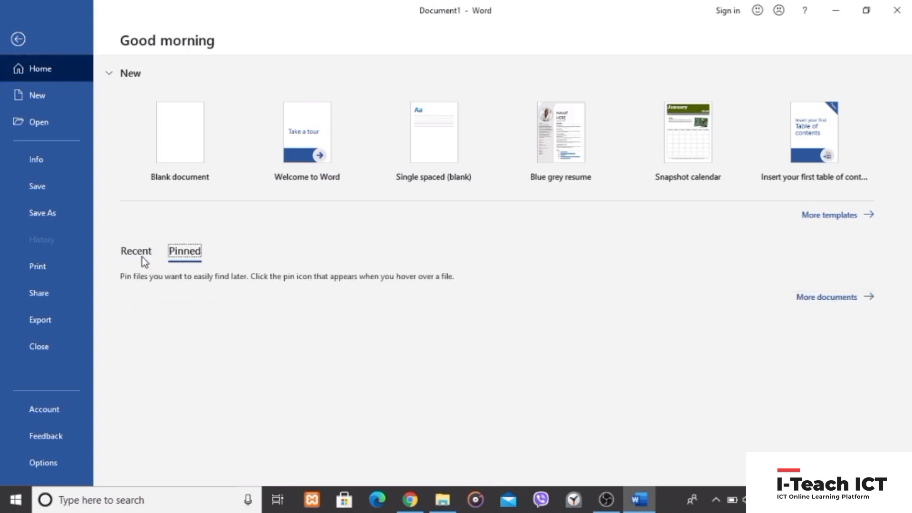
{"action": "left_click", "coordinate": [142, 253]}
{"action": "left_click", "coordinate": [200, 252]}
{"action": "left_click", "coordinate": [144, 257]}
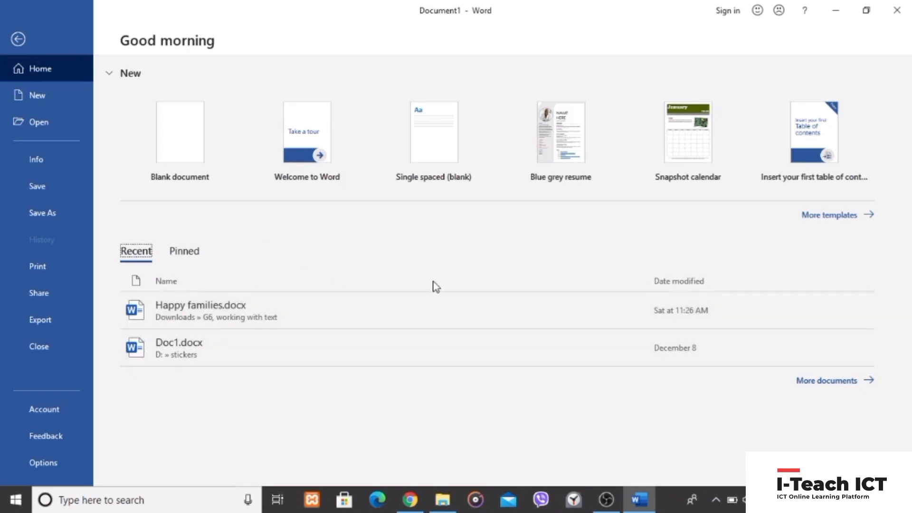
{"action": "left_click", "coordinate": [192, 256]}
{"action": "left_click", "coordinate": [141, 255]}
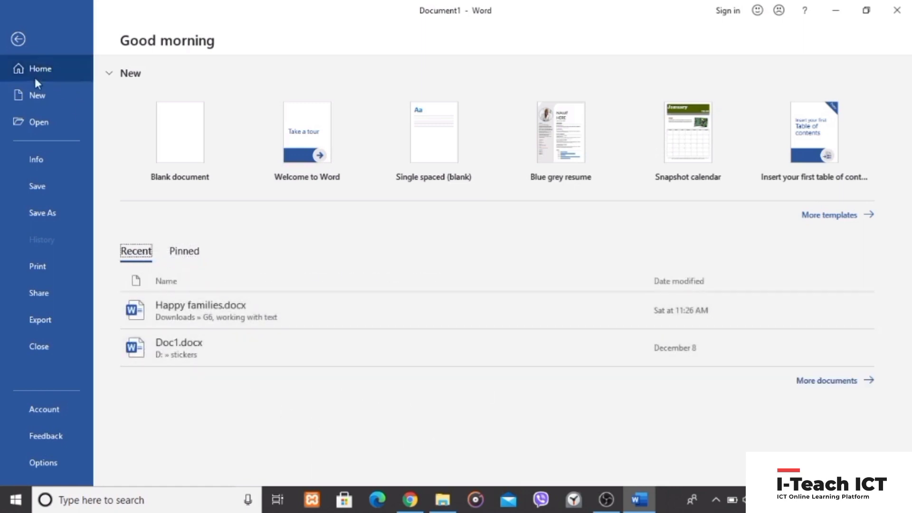
Browse the backstage New templates and Open page, ending on Info.
{"action": "left_click", "coordinate": [43, 96]}
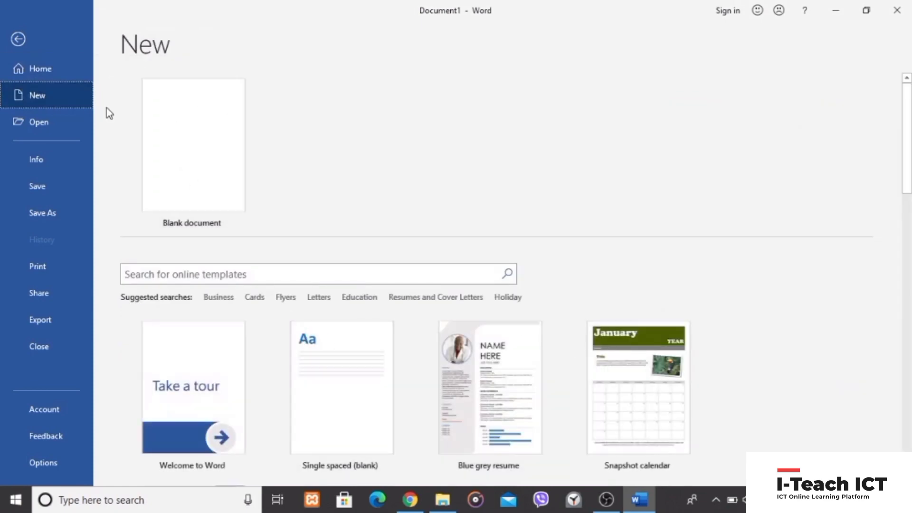
{"action": "scroll", "coordinate": [474, 332], "scroll_direction": "down", "scroll_amount": 5}
{"action": "scroll", "coordinate": [346, 287], "scroll_direction": "up", "scroll_amount": 3}
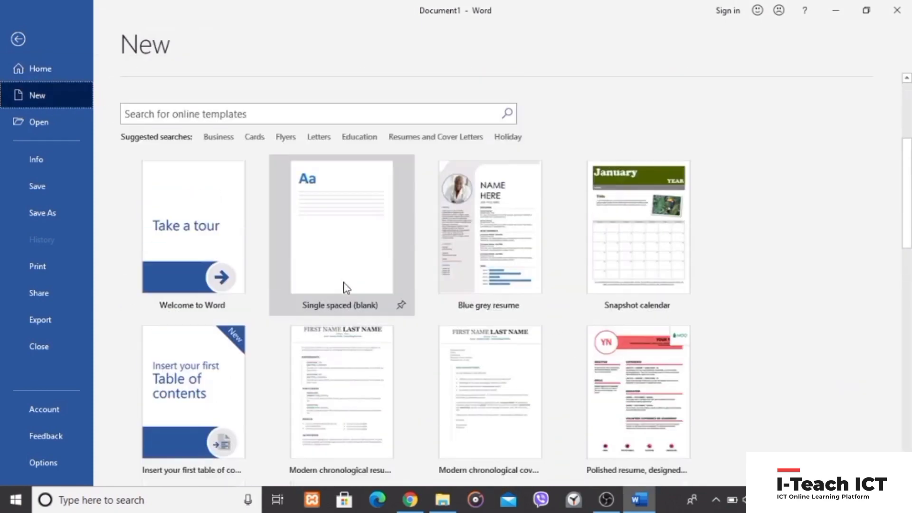
{"action": "scroll", "coordinate": [346, 287], "scroll_direction": "up", "scroll_amount": 3}
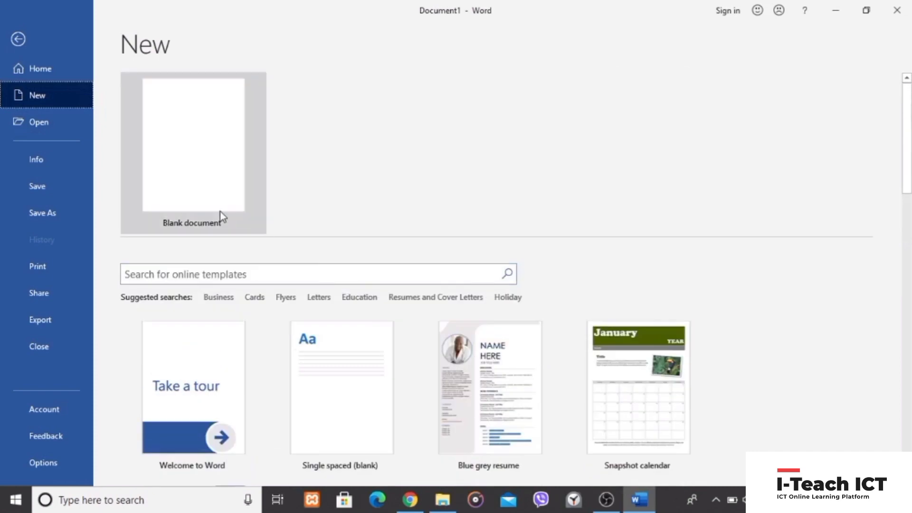
{"action": "left_click", "coordinate": [38, 121]}
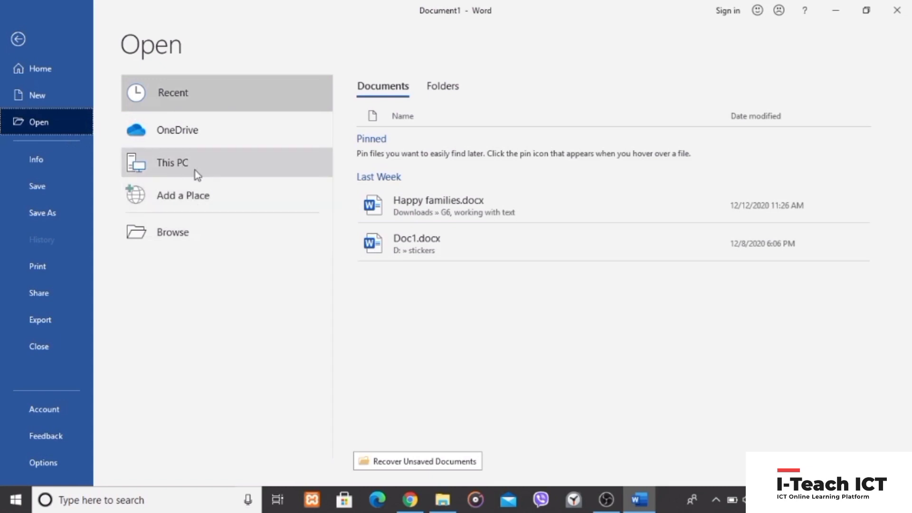
{"action": "left_click", "coordinate": [38, 160]}
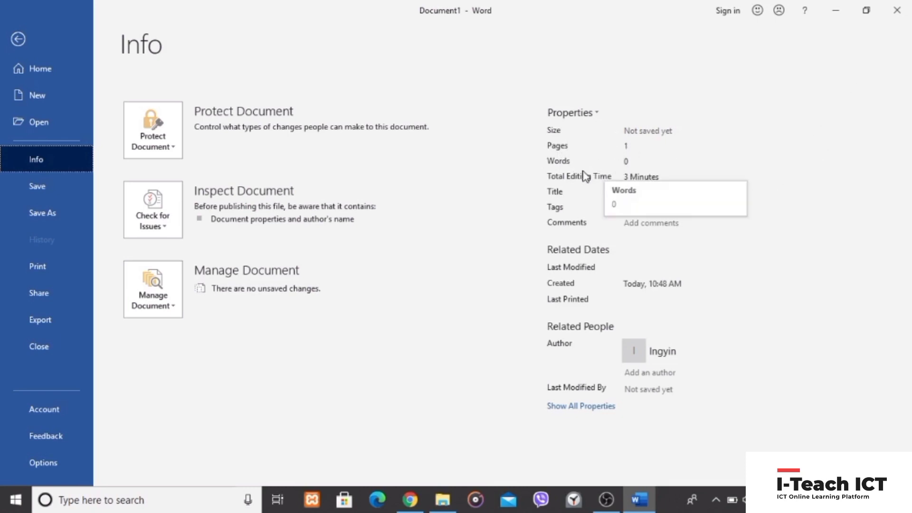
Type 'hapahgpahn' on the page and check the document's Info page.
{"action": "left_click", "coordinate": [20, 40]}
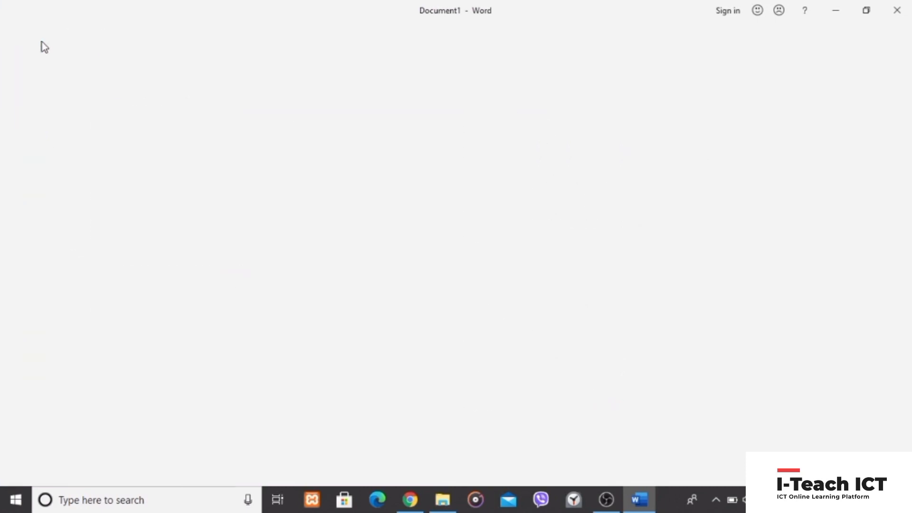
{"action": "type", "text": "hapa"}
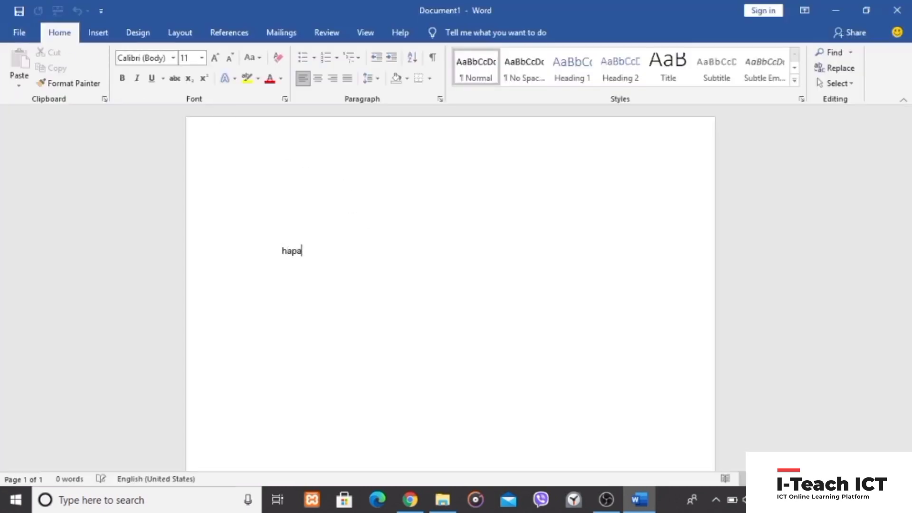
{"action": "type", "text": "hgpahpabpan"}
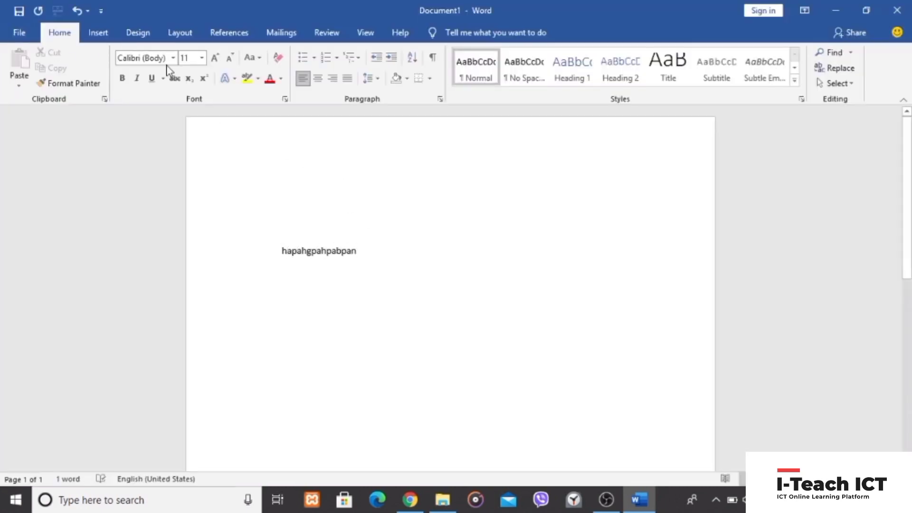
{"action": "left_click", "coordinate": [19, 33]}
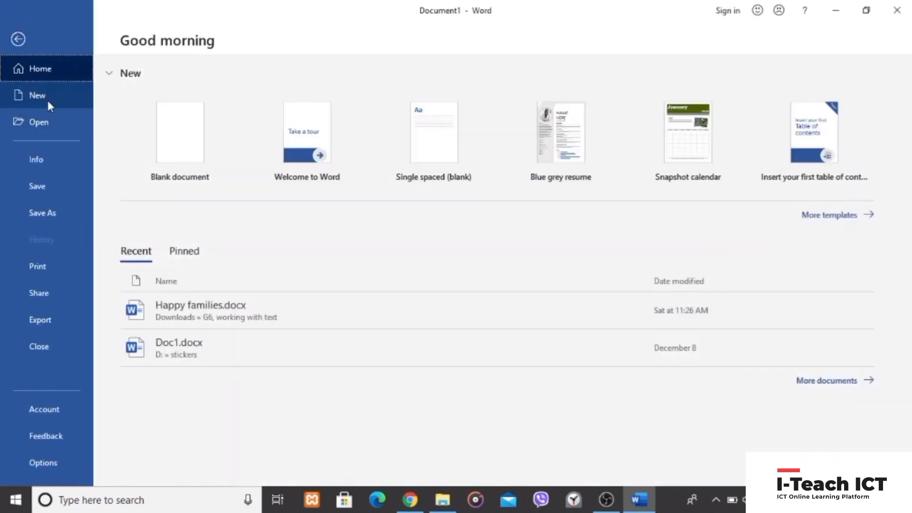
{"action": "left_click", "coordinate": [62, 153]}
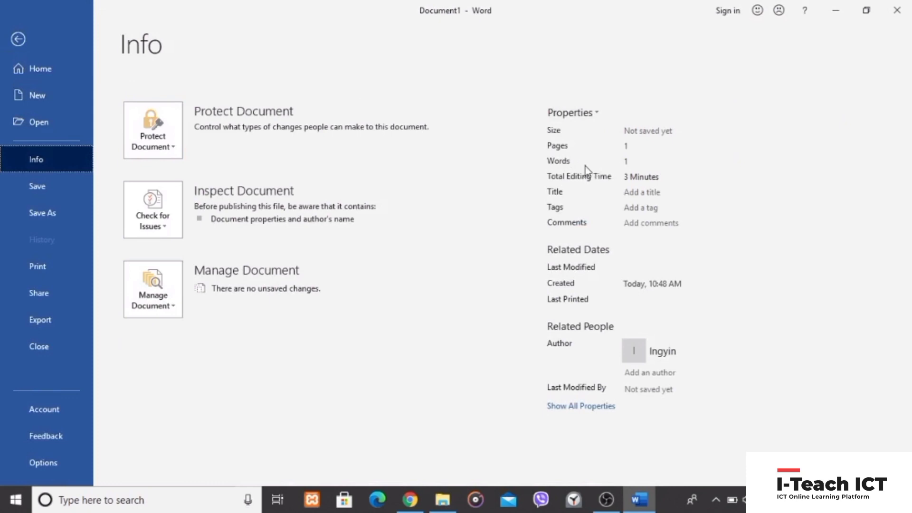
Add 'hapgabpa angpbpa' to the text and reopen the backstage view.
{"action": "left_click", "coordinate": [15, 40]}
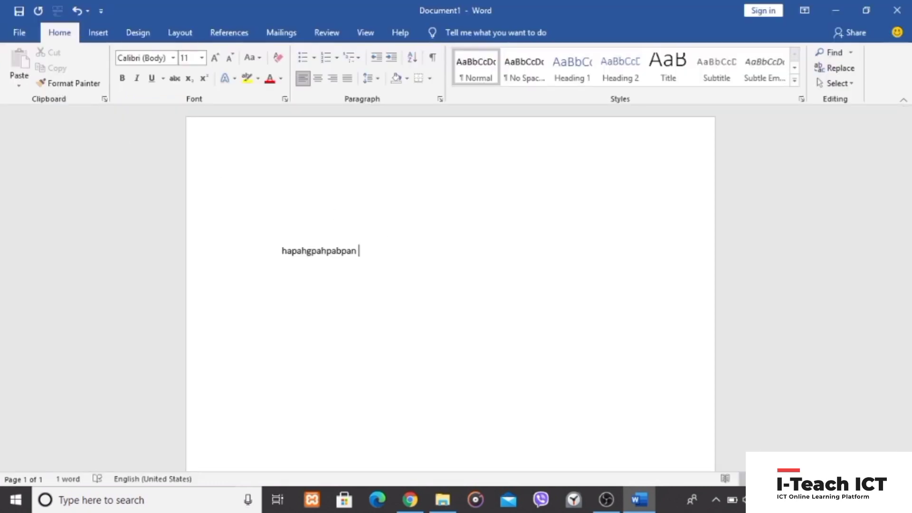
{"action": "type", "text": "hapgabpa angpbpa"}
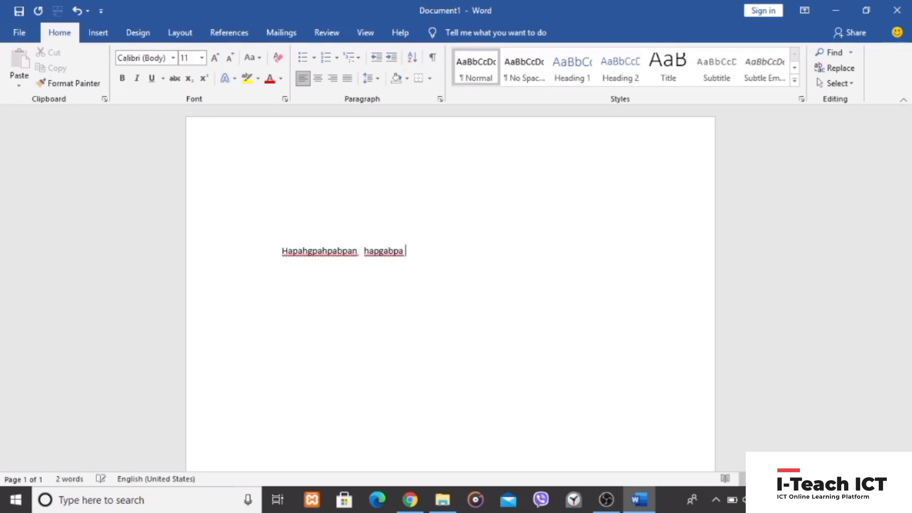
{"action": "left_click", "coordinate": [19, 32]}
On Info, click into the Title, Tags, Comments and author fields, leaving them empty.
{"action": "left_click", "coordinate": [41, 159]}
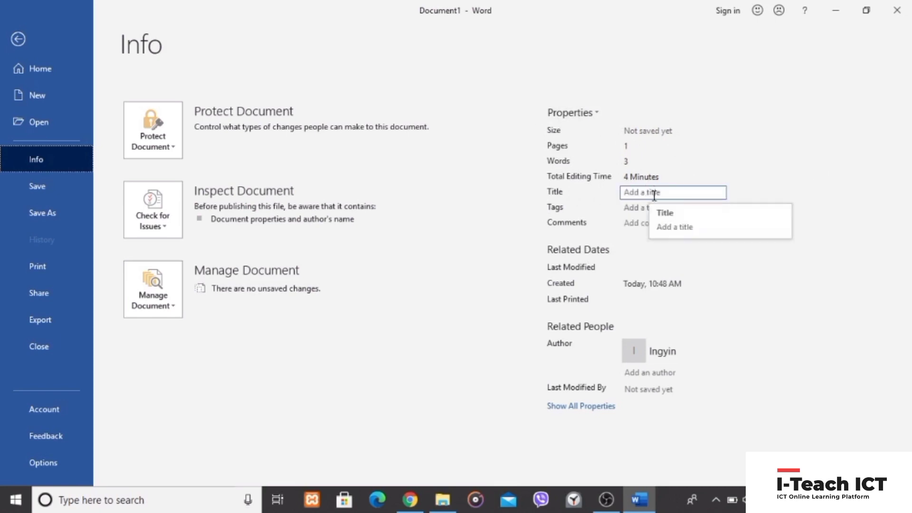
{"action": "left_click", "coordinate": [654, 195]}
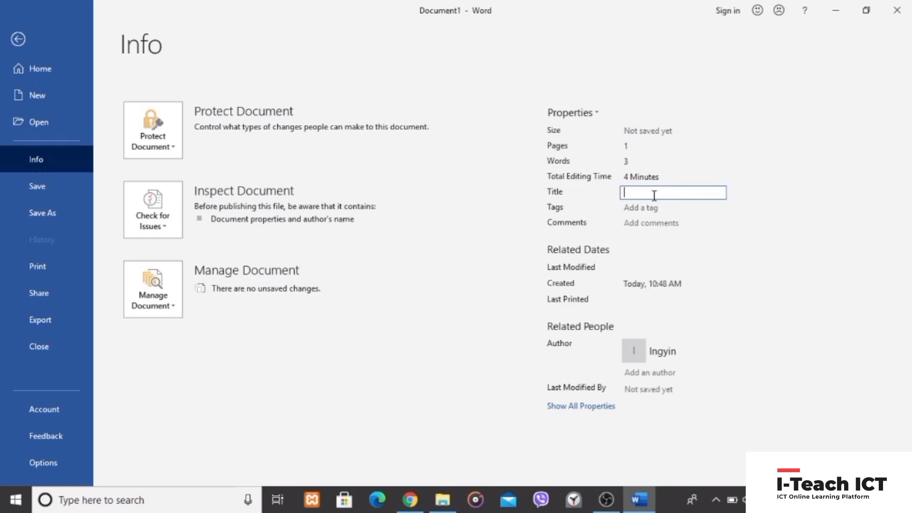
{"action": "left_click", "coordinate": [631, 207]}
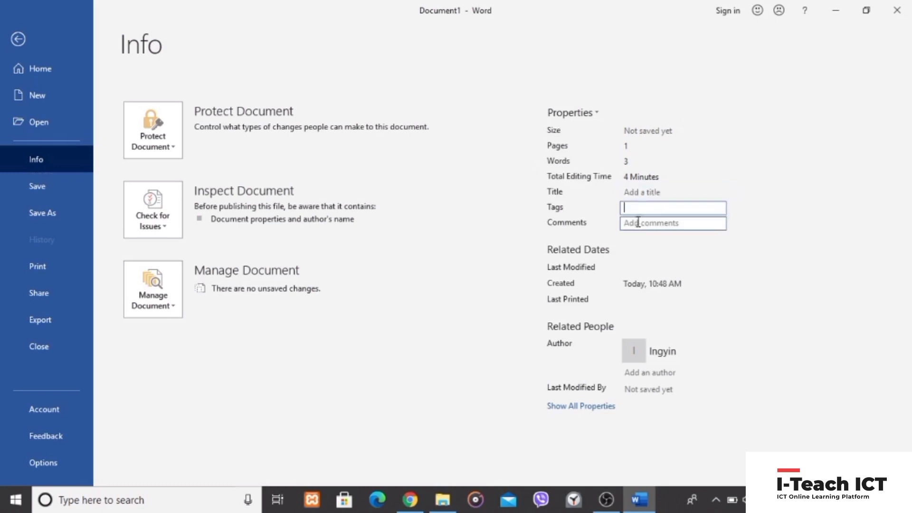
{"action": "left_click", "coordinate": [639, 222]}
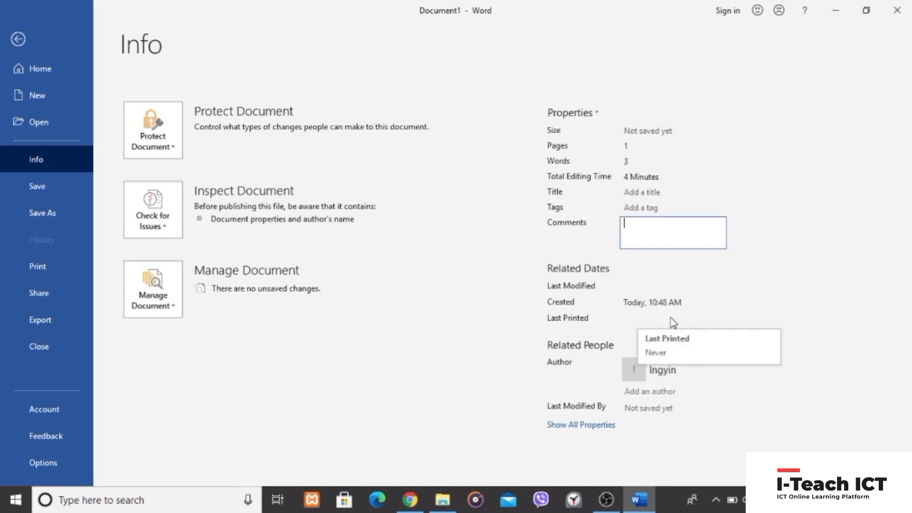
{"action": "left_click", "coordinate": [532, 376]}
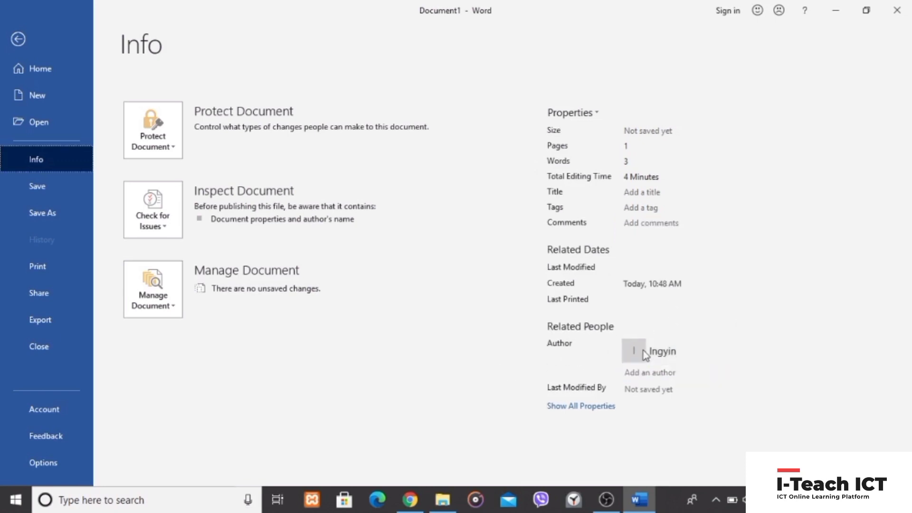
{"action": "left_click", "coordinate": [649, 373]}
{"action": "left_click", "coordinate": [584, 408]}
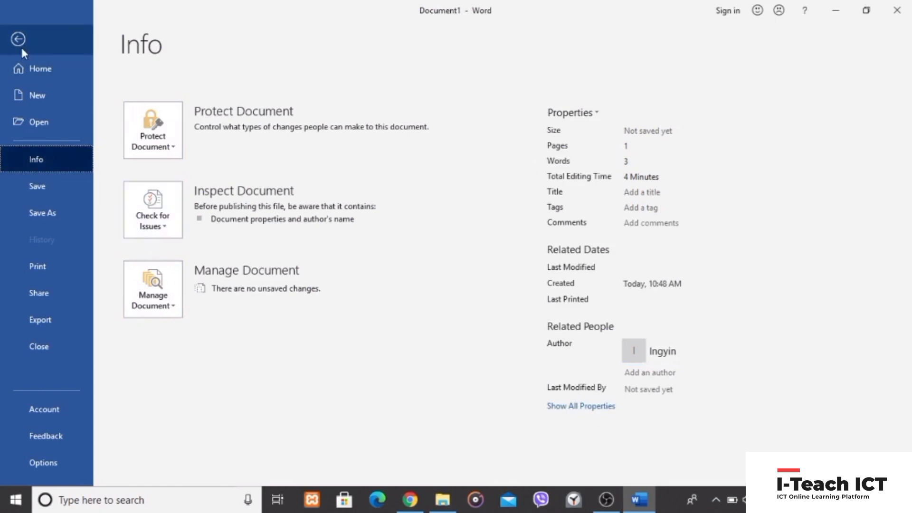
Browse Save As and Print, check the printer list keeping EPSON L310, then view Share.
{"action": "left_click", "coordinate": [72, 187]}
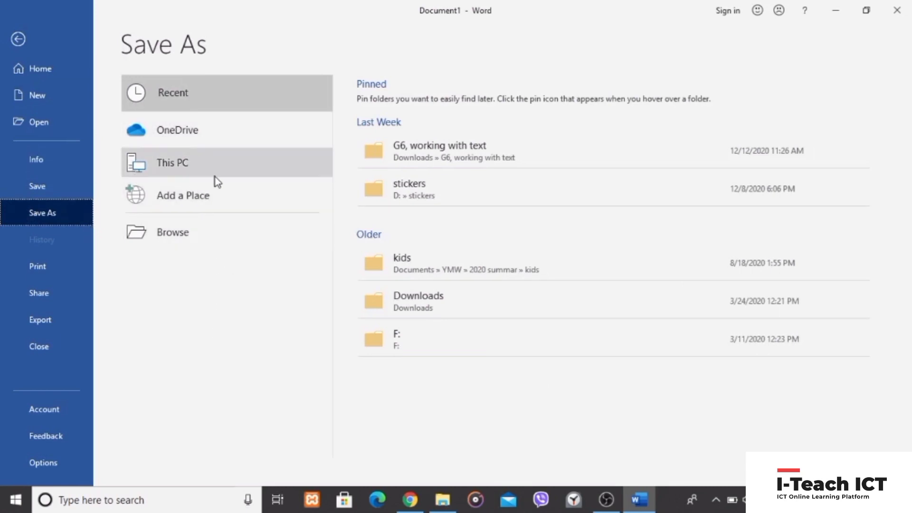
{"action": "left_click", "coordinate": [51, 272]}
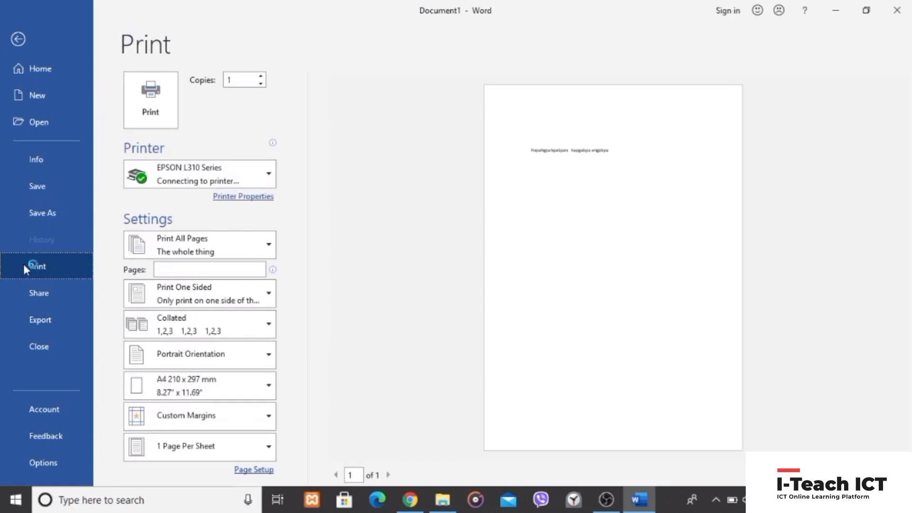
{"action": "left_click", "coordinate": [269, 173]}
{"action": "left_click", "coordinate": [267, 176]}
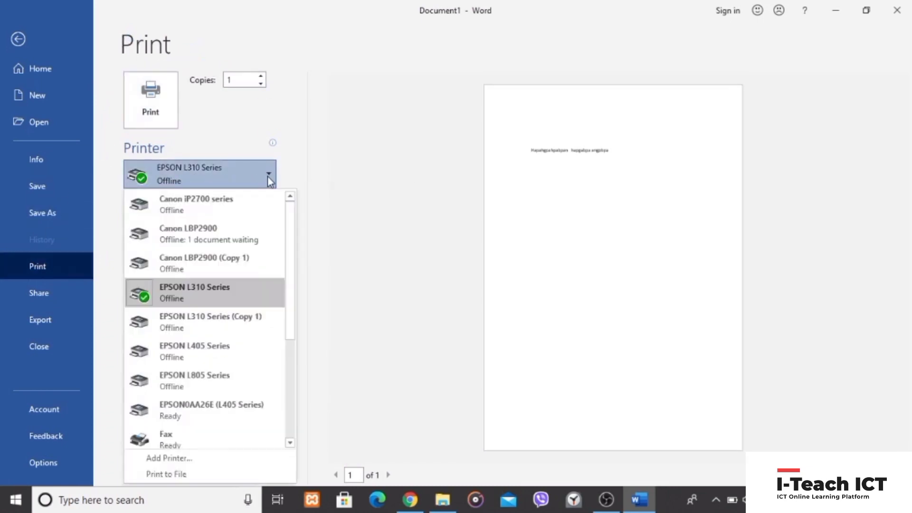
{"action": "left_click", "coordinate": [267, 176]}
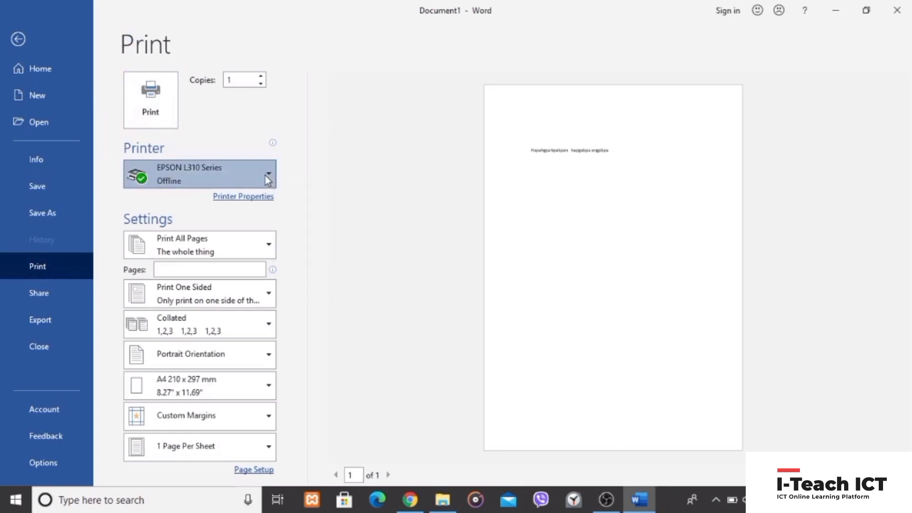
{"action": "left_click", "coordinate": [265, 175]}
{"action": "left_click", "coordinate": [261, 172]}
{"action": "left_click", "coordinate": [44, 296]}
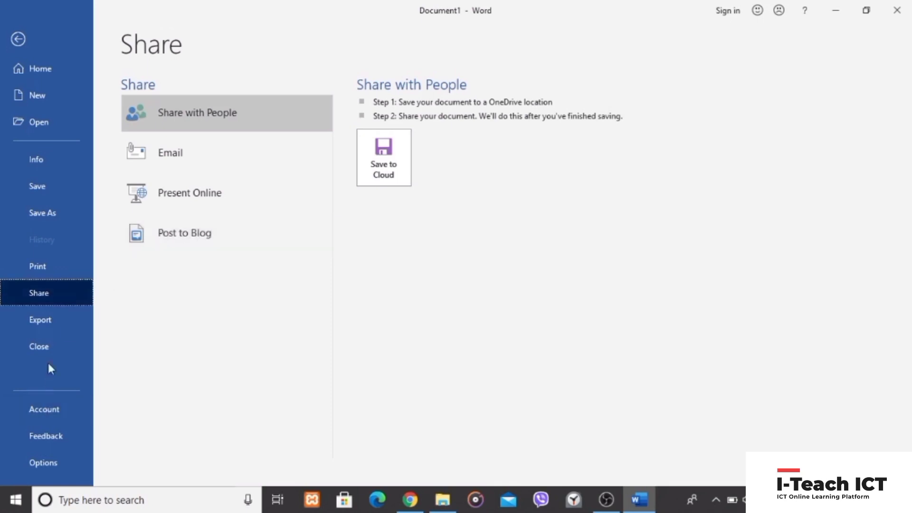
Check Export's Change File Type formats, then view the Account product information.
{"action": "left_click", "coordinate": [56, 327]}
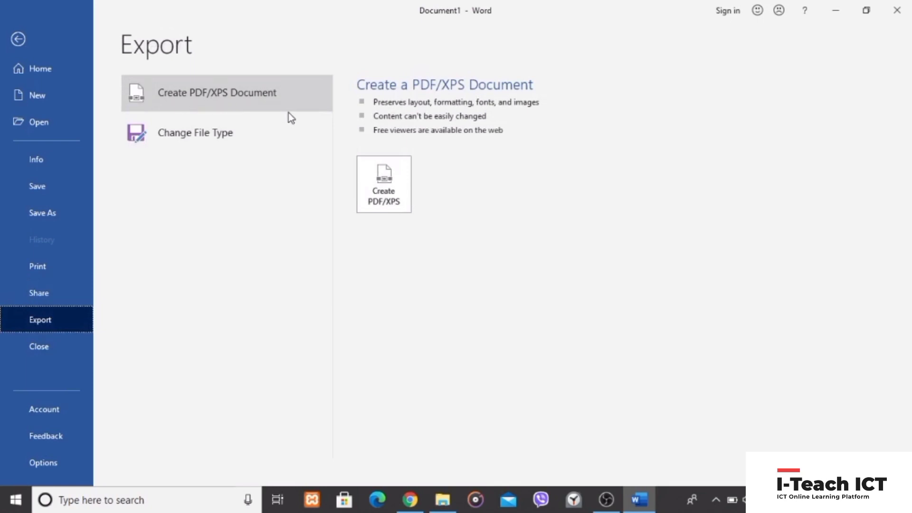
{"action": "left_click", "coordinate": [199, 144]}
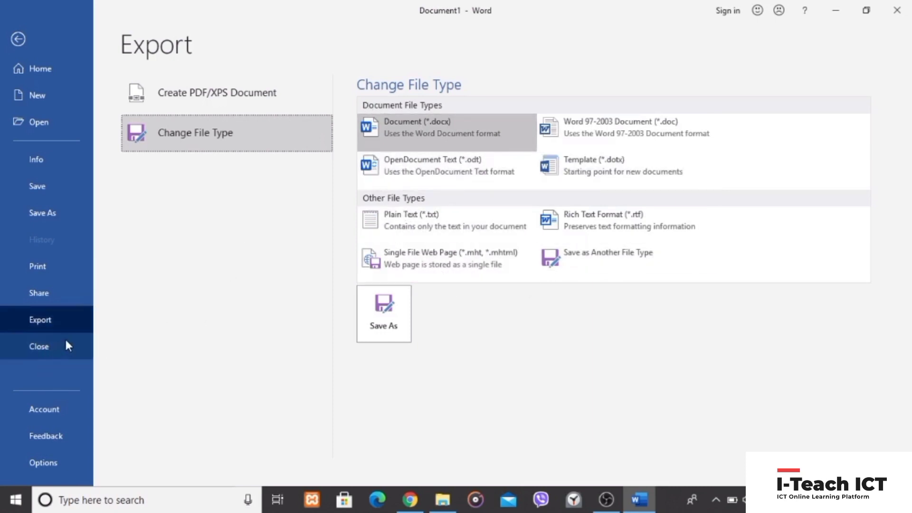
{"action": "left_click", "coordinate": [63, 407]}
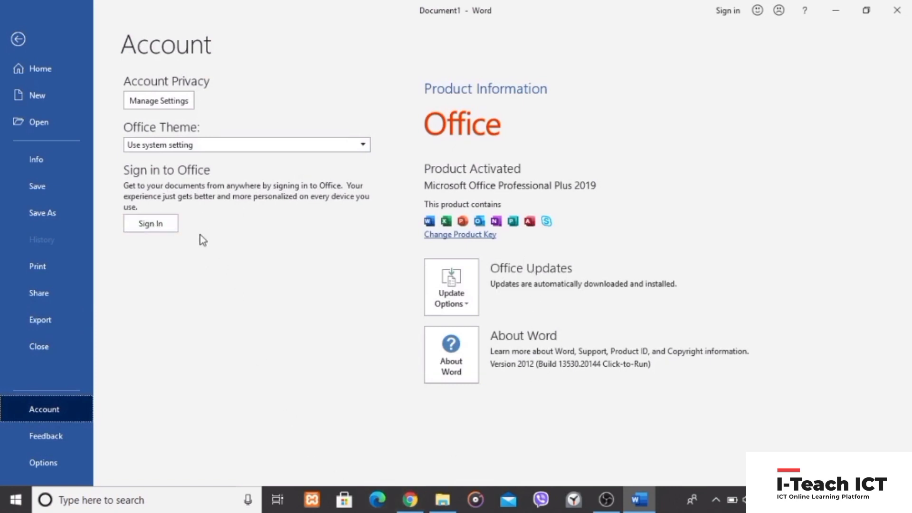
View the Feedback page, then look over the Word Options window and close it.
{"action": "left_click", "coordinate": [65, 442]}
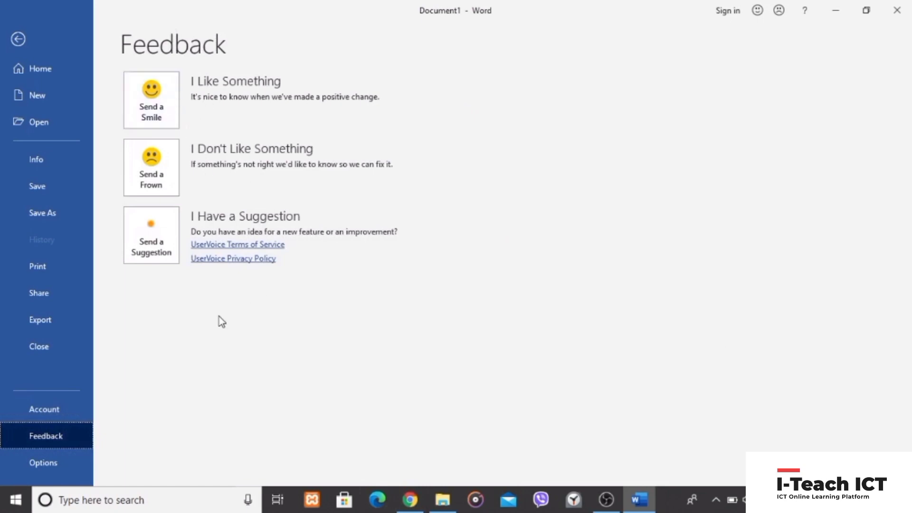
{"action": "left_click", "coordinate": [47, 464]}
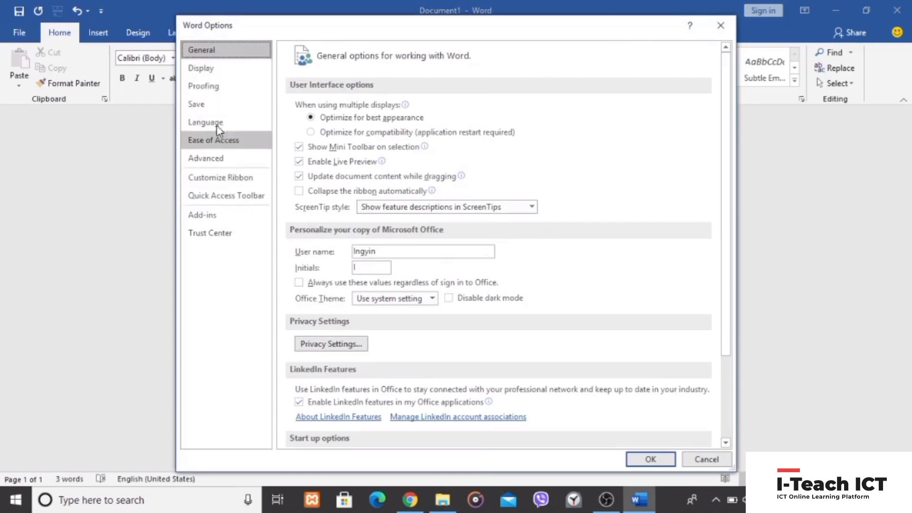
{"action": "left_click", "coordinate": [722, 32]}
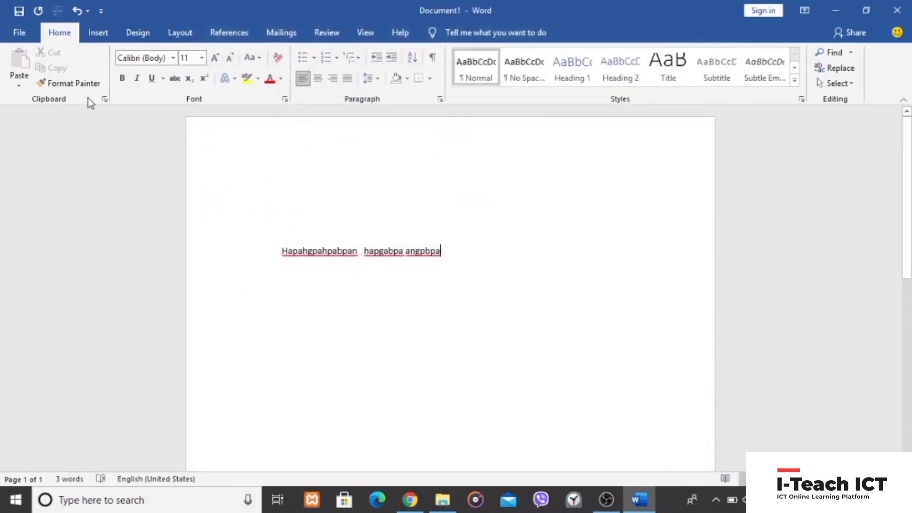
Leave the File backstage and place the cursor at the end of Document1's sample line.
{"action": "left_click", "coordinate": [27, 35]}
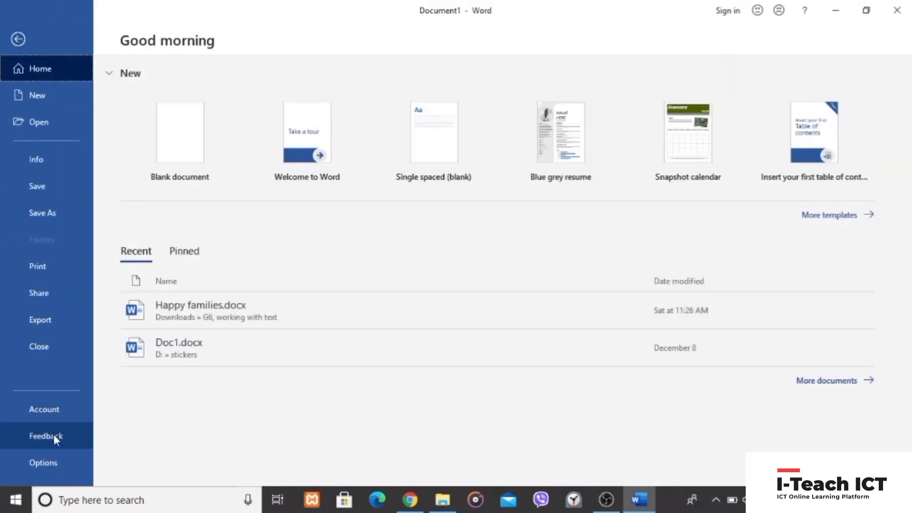
{"action": "left_click", "coordinate": [22, 46]}
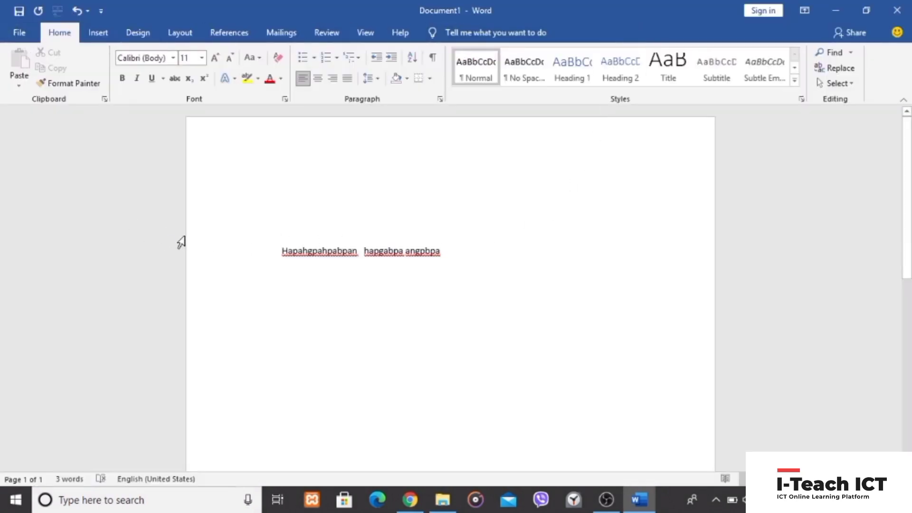
{"action": "left_click", "coordinate": [441, 250]}
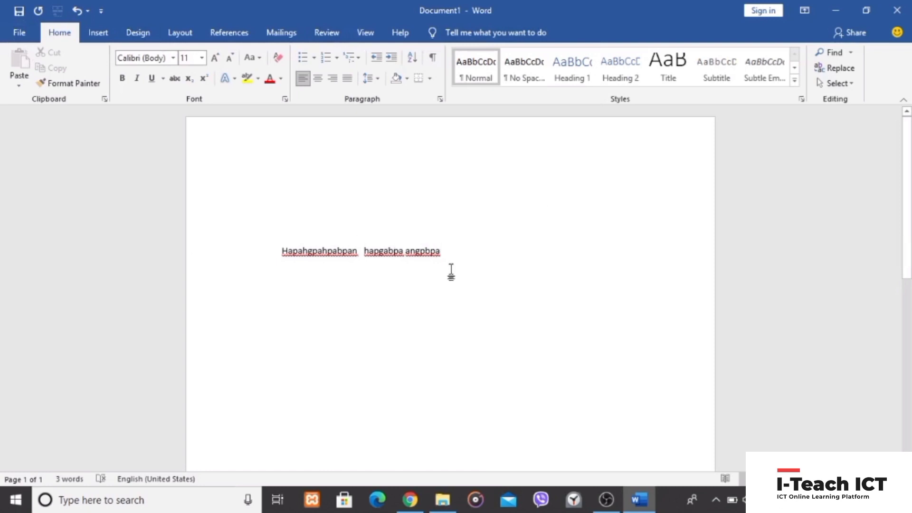